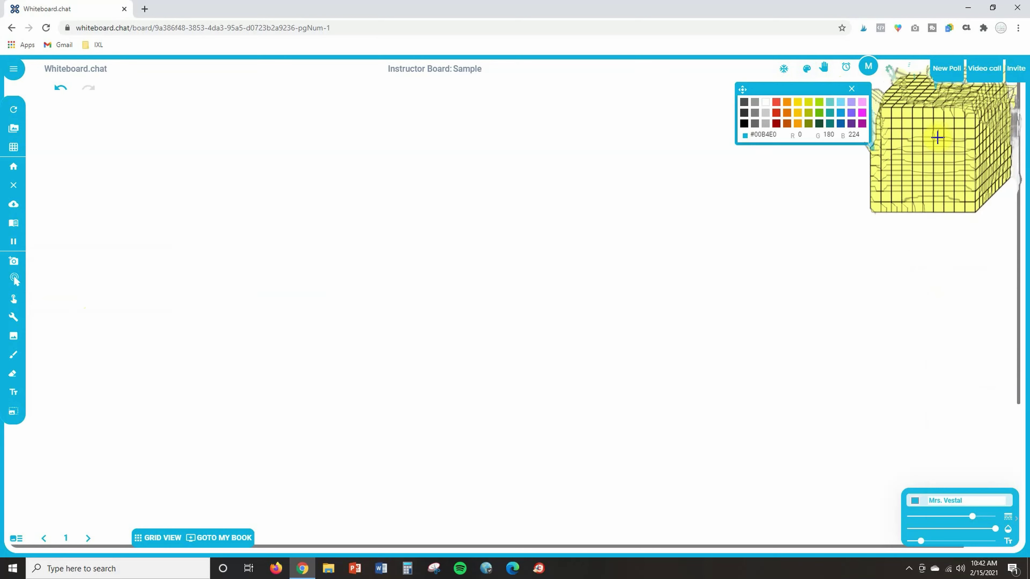
# Place the yellow cube near the middle of the board and close the colour palette.
pyautogui.click(626, 253)
pyautogui.click(853, 90)
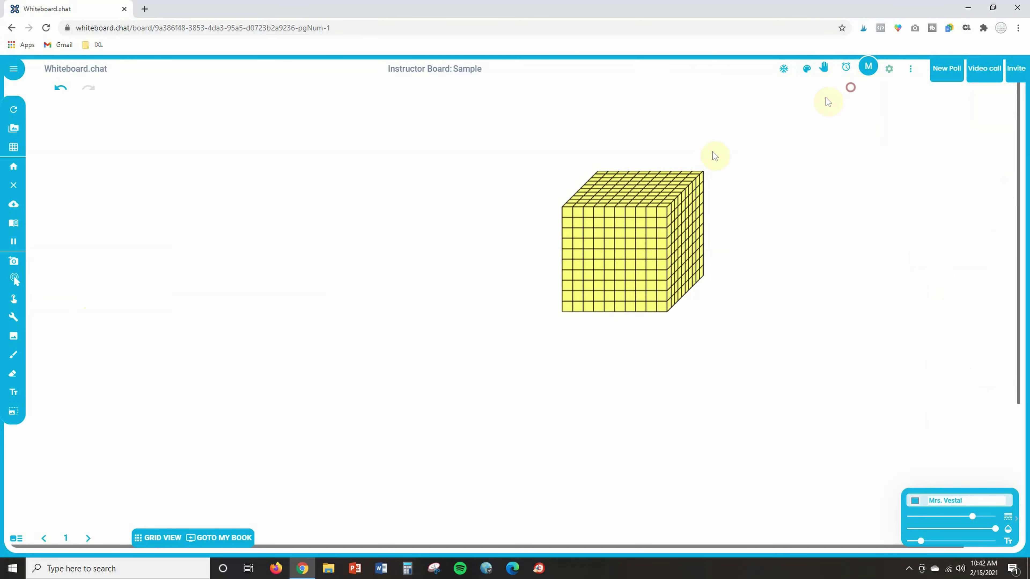
# Scribble thick blue freehand strokes over the cube and undo them.
pyautogui.moveTo(664, 243)
pyautogui.mouseDown()
pyautogui.moveTo(619, 258)
pyautogui.moveTo(616, 350)
pyautogui.moveTo(580, 336)
pyautogui.moveTo(705, 350)
pyautogui.moveTo(762, 341)
pyautogui.mouseUp()
pyautogui.moveTo(672, 347); pyautogui.dragTo(575, 392)
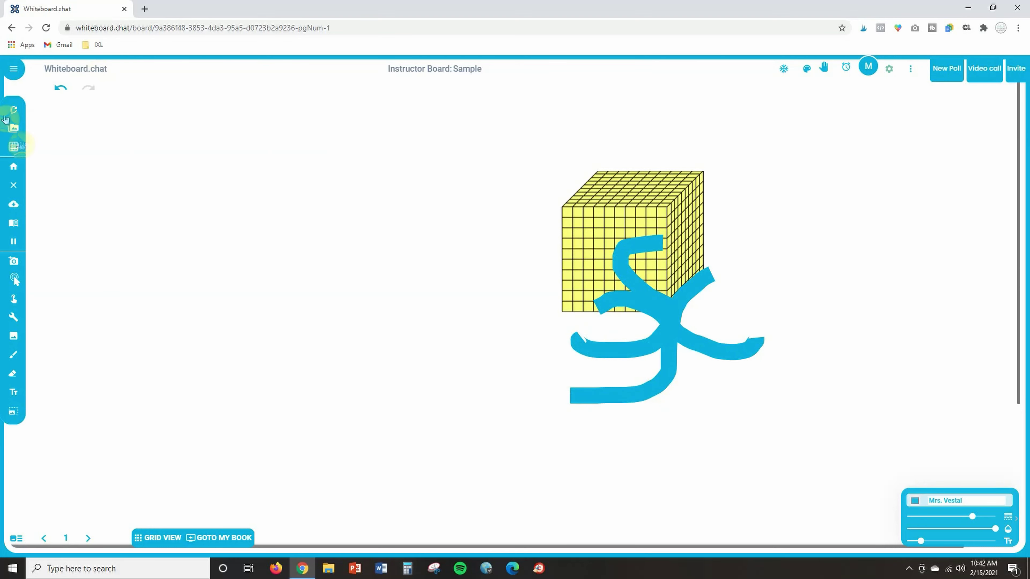
pyautogui.click(56, 92)
pyautogui.click(56, 93)
pyautogui.click(56, 93)
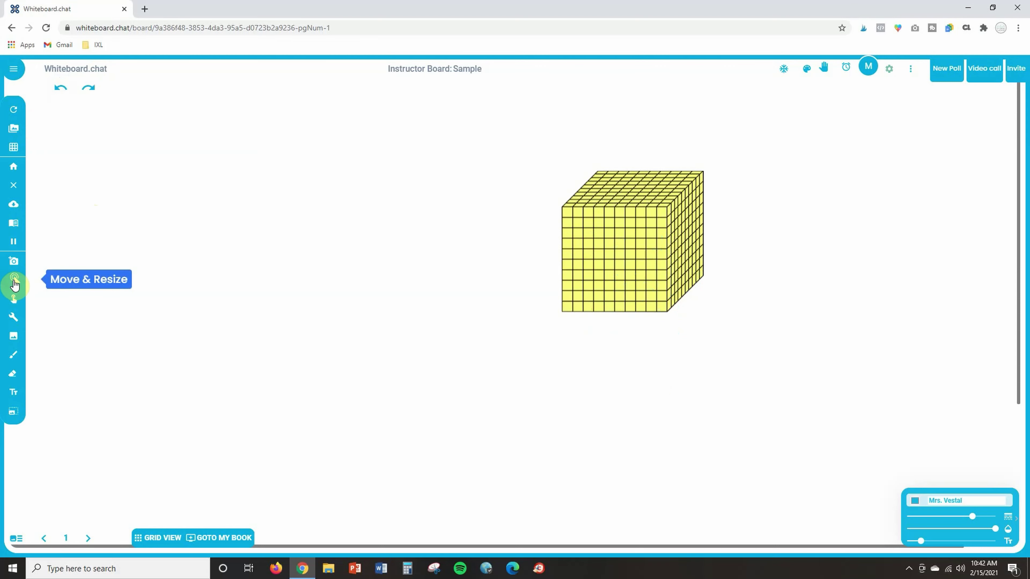
# Use Move & Resize to enlarge the yellow cube and shift it toward the left of the board.
pyautogui.click(608, 270)
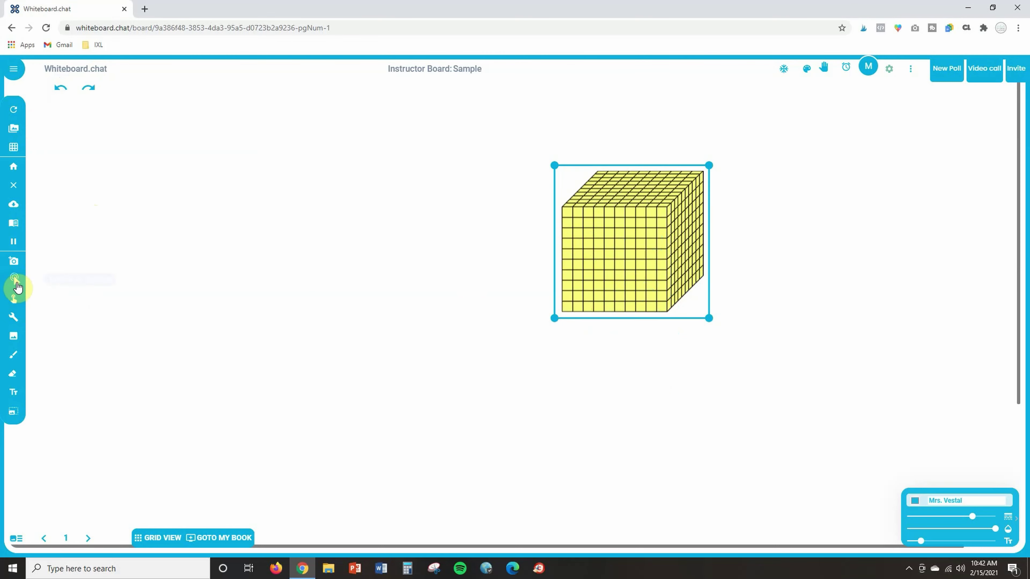
pyautogui.click(17, 287)
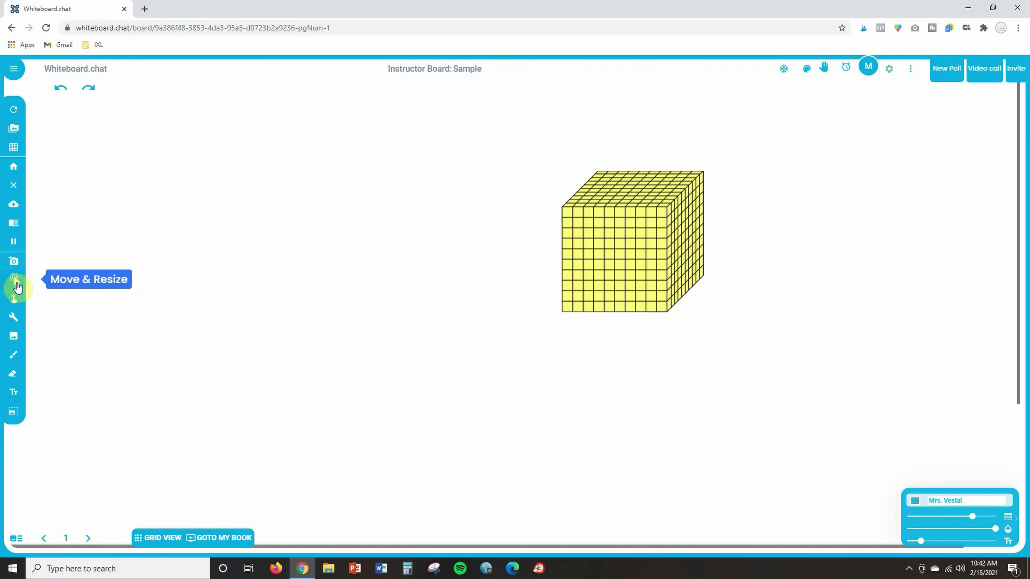
pyautogui.click(623, 266)
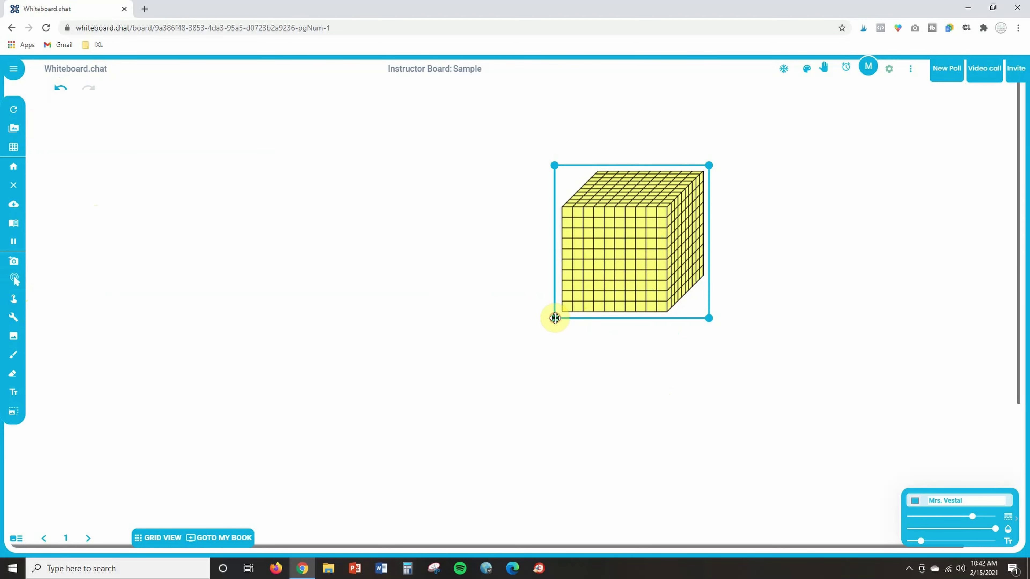
pyautogui.moveTo(555, 318); pyautogui.dragTo(382, 357)
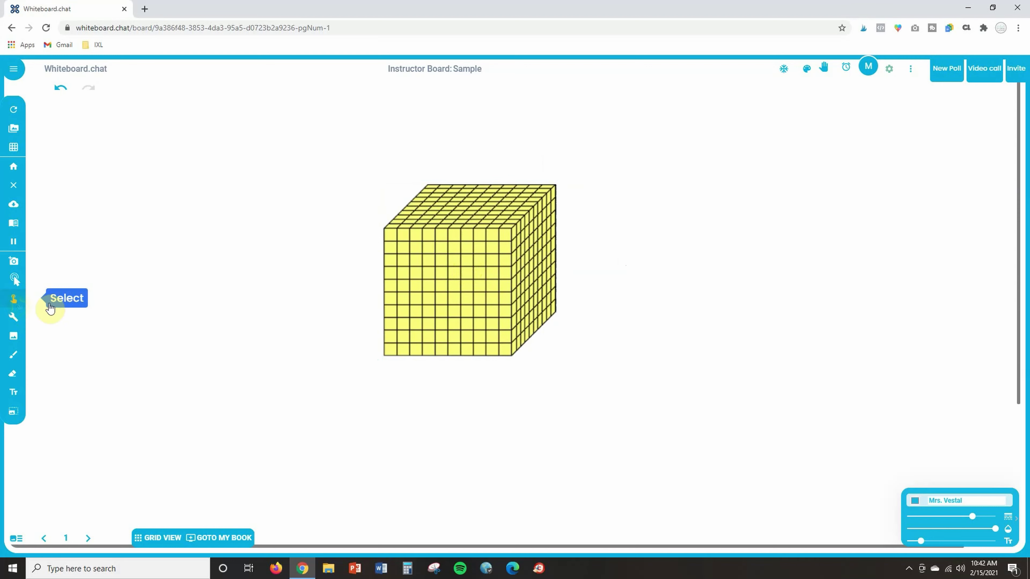
# Review the actions available for the yellow cube, dismiss them, and activate the Select tool.
pyautogui.rightClick(443, 264)
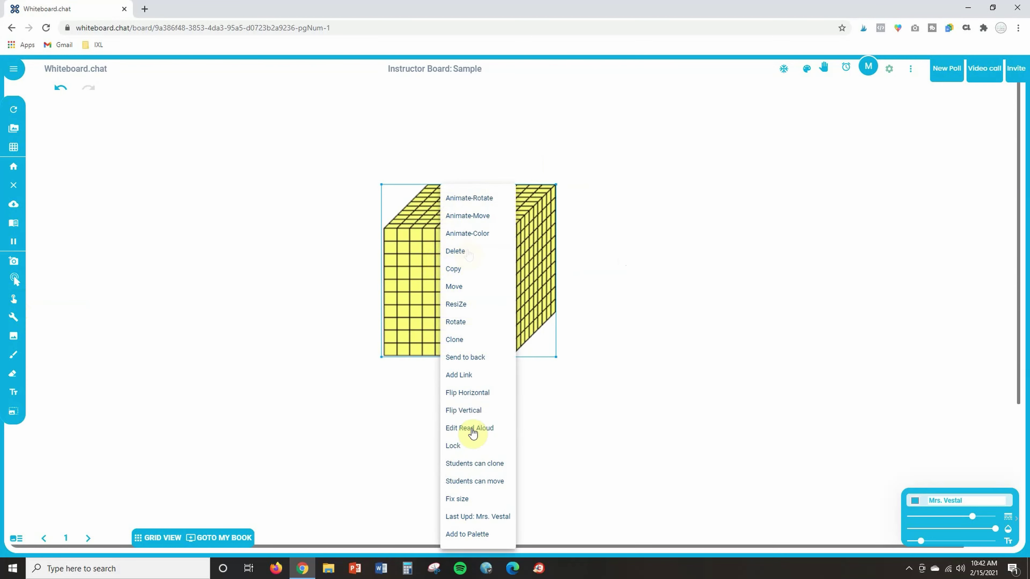
pyautogui.click(337, 305)
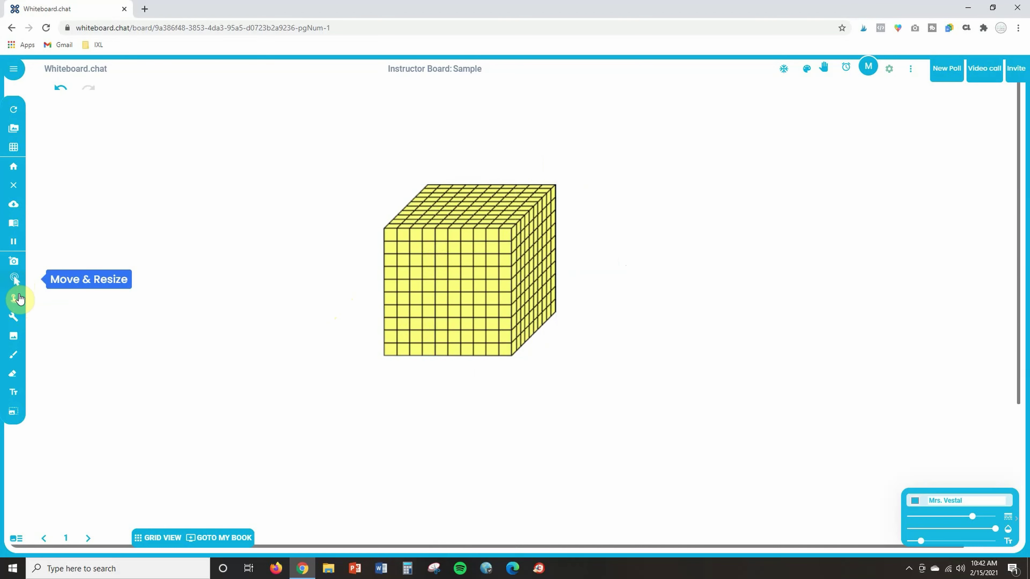
pyautogui.click(14, 300)
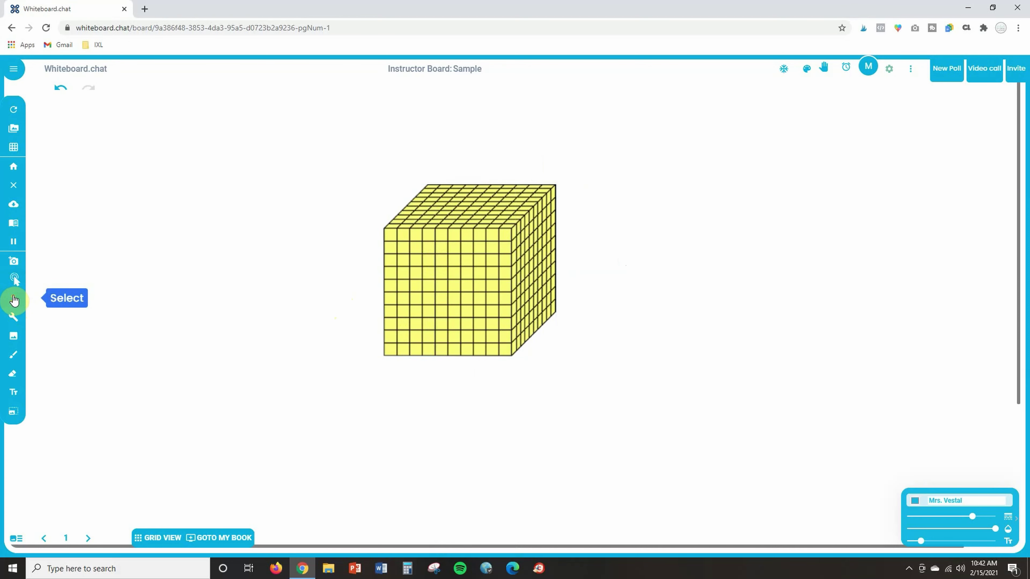
pyautogui.click(14, 300)
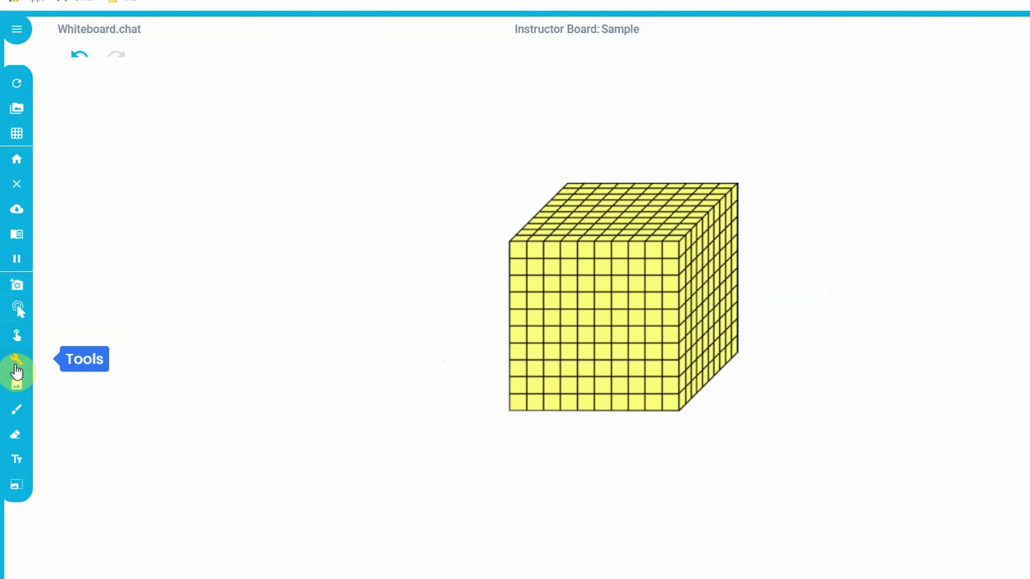
# Draw a tall blue ellipse with the Circle shape above and left of the yellow cube.
pyautogui.click(16, 365)
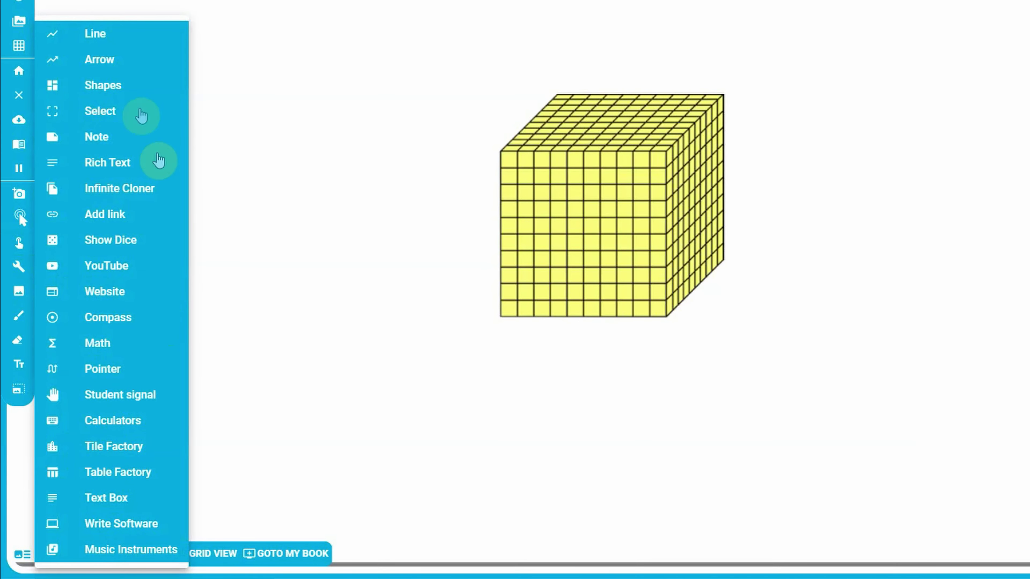
pyautogui.click(119, 90)
pyautogui.click(213, 92)
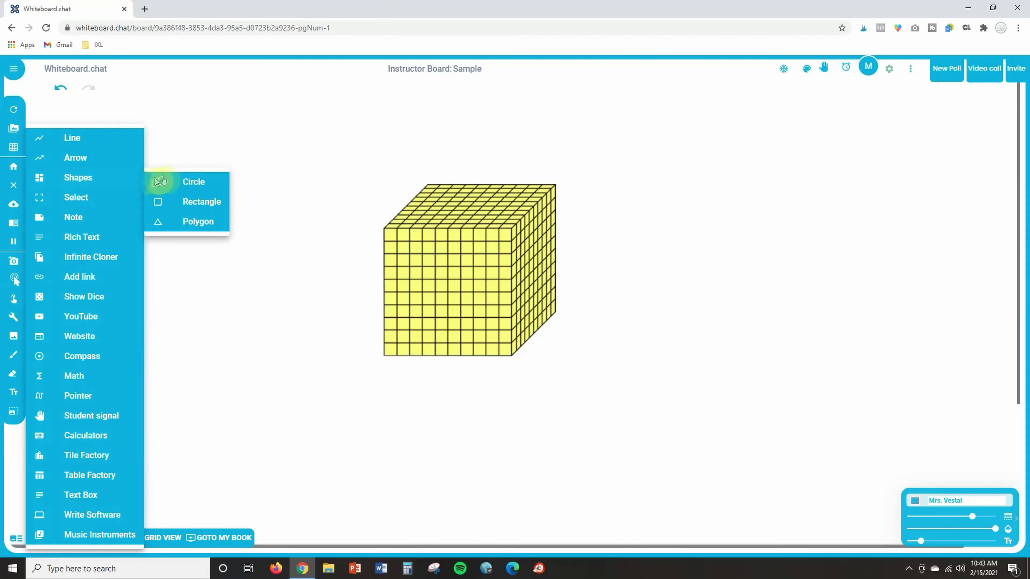
pyautogui.moveTo(270, 116); pyautogui.dragTo(365, 259)
# Add a blue note and place it in the upper-left corner of the board.
pyautogui.click(14, 317)
pyautogui.click(77, 218)
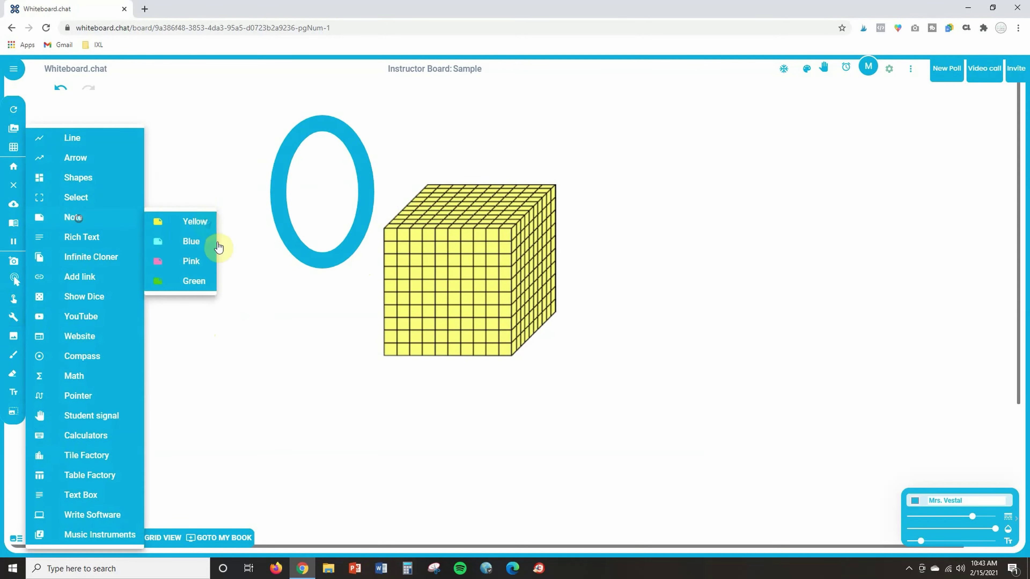
pyautogui.click(192, 248)
pyautogui.moveTo(200, 214); pyautogui.dragTo(110, 146)
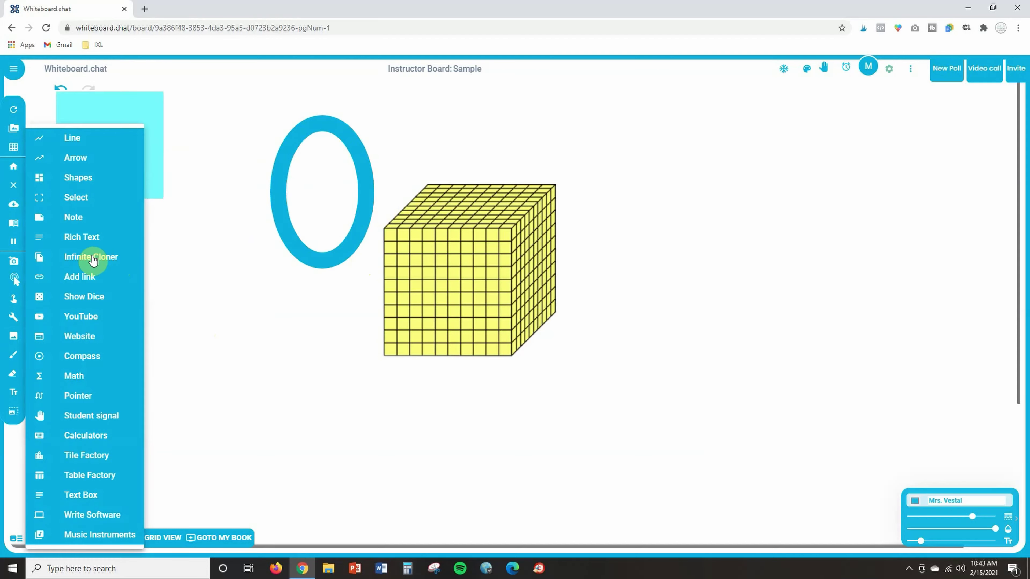
# Make three copies of the yellow cube around the original with the Infinite Cloner.
pyautogui.click(87, 260)
pyautogui.moveTo(491, 287); pyautogui.dragTo(614, 226)
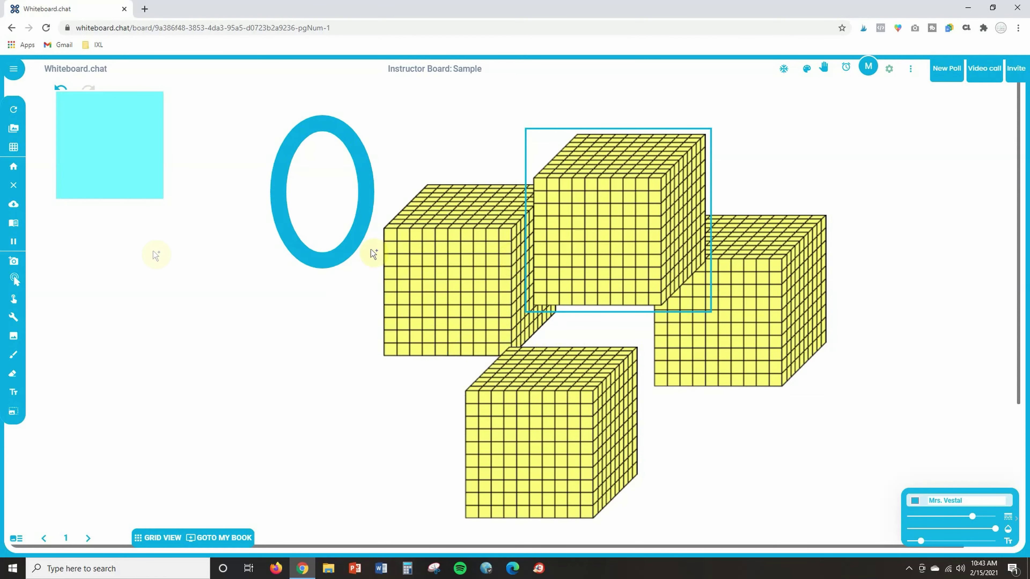
# Show the dice on the board and adjust them to two dice.
pyautogui.click(14, 317)
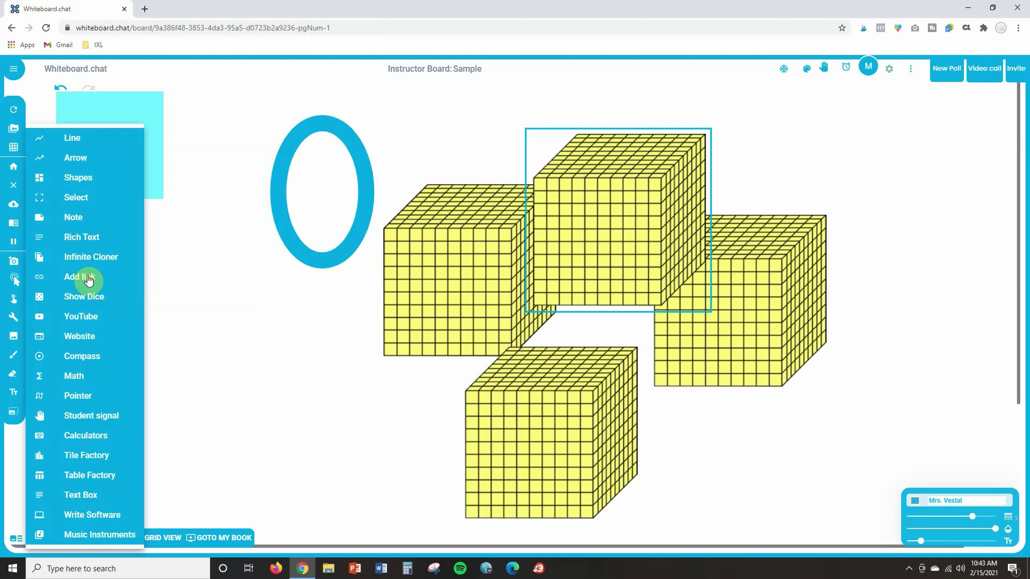
pyautogui.click(79, 296)
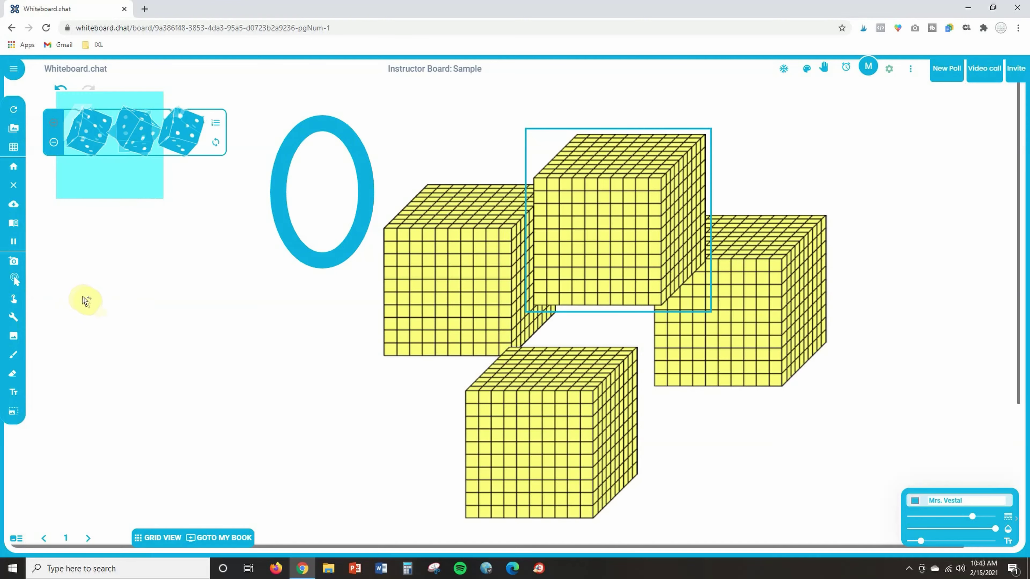
pyautogui.click(55, 143)
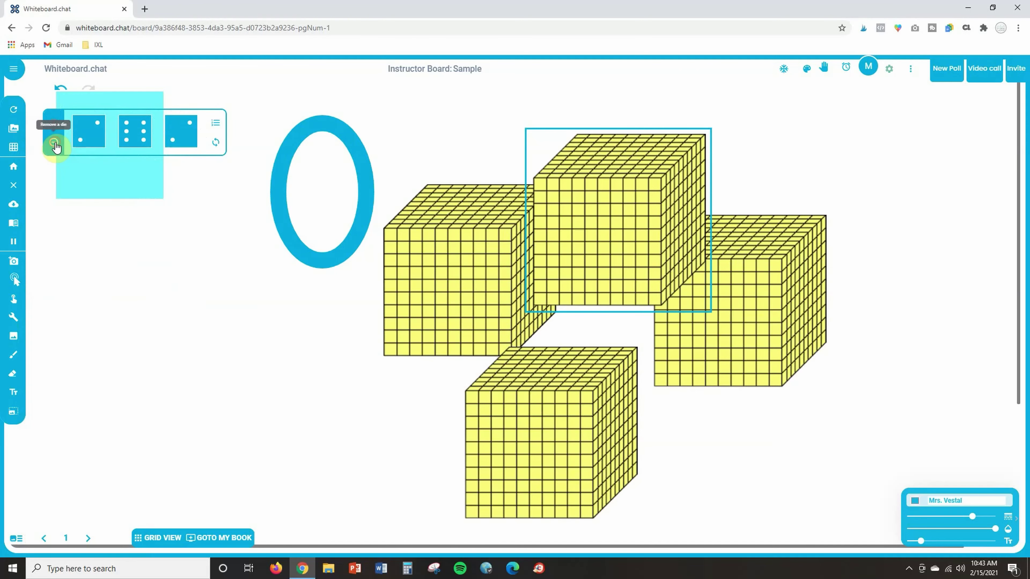
pyautogui.click(55, 143)
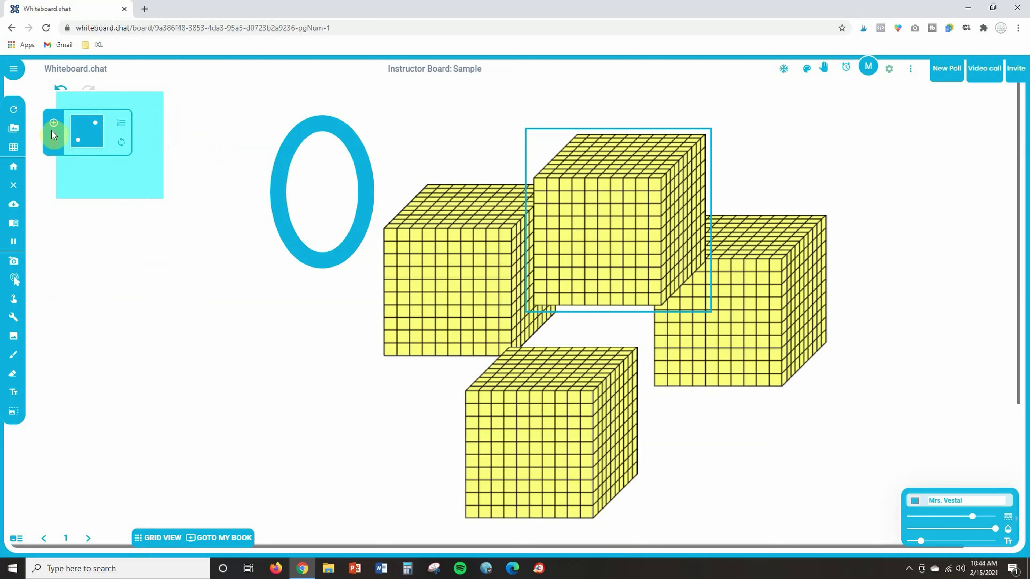
pyautogui.click(54, 124)
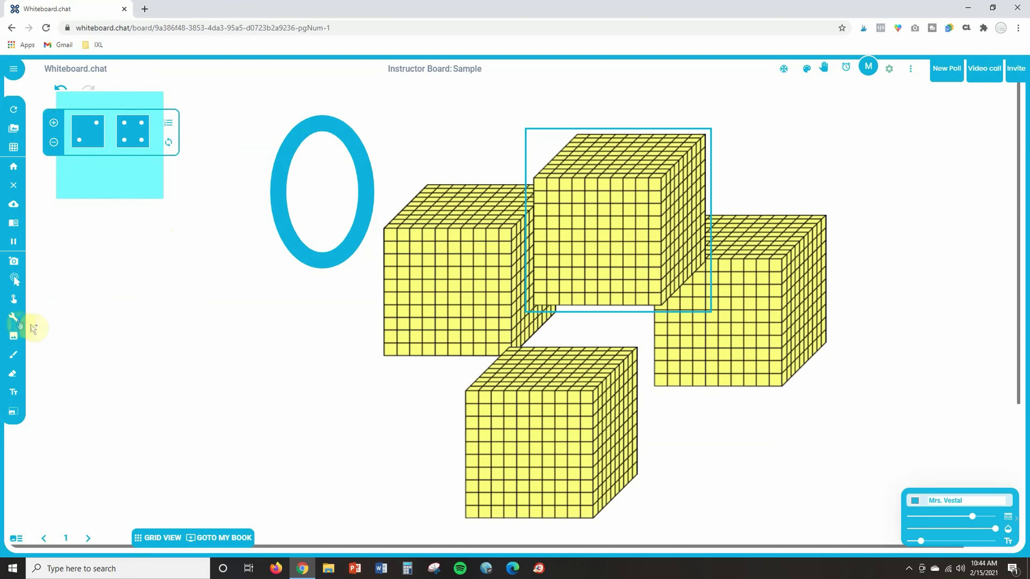
# Hide the dice from the board.
pyautogui.click(13, 317)
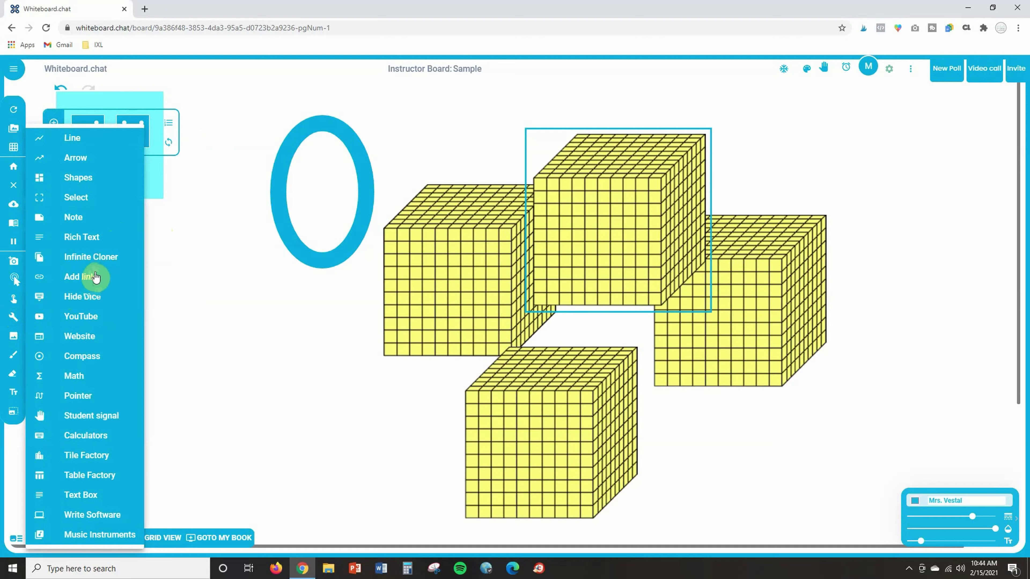
pyautogui.click(86, 303)
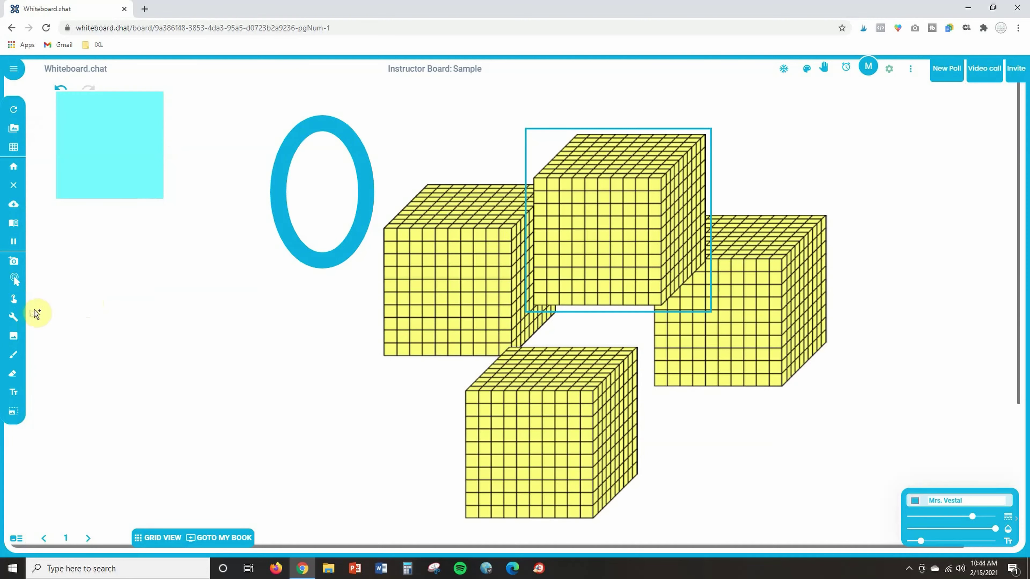
# Draw a blue arc with the Compass, centred on the blue note and sweeping around its lower right side.
pyautogui.click(13, 317)
pyautogui.click(102, 357)
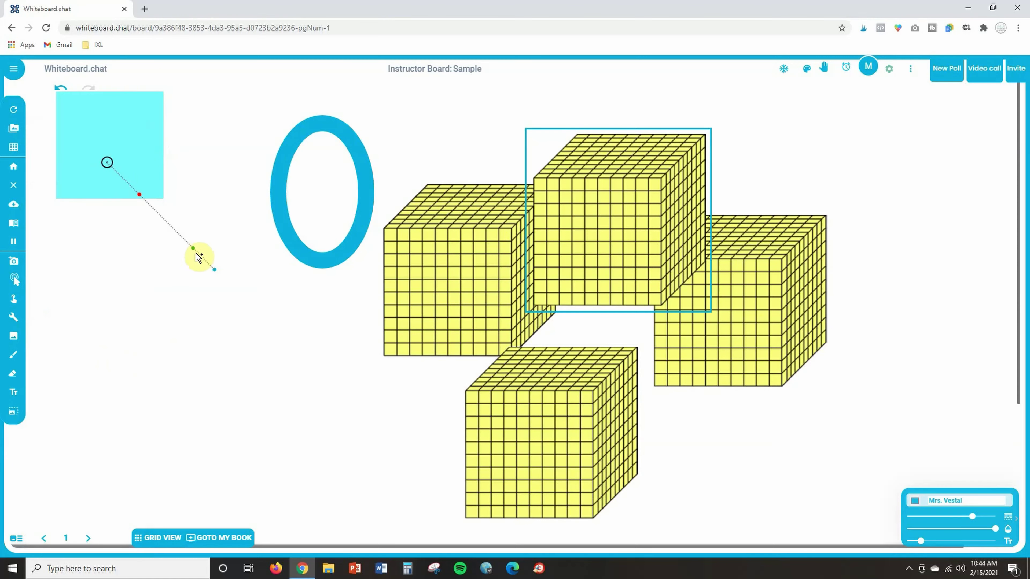
pyautogui.moveTo(193, 248)
pyautogui.mouseDown()
pyautogui.moveTo(56, 266)
pyautogui.moveTo(212, 226)
pyautogui.moveTo(219, 108)
pyautogui.moveTo(164, 270)
pyautogui.moveTo(51, 269)
pyautogui.mouseUp()
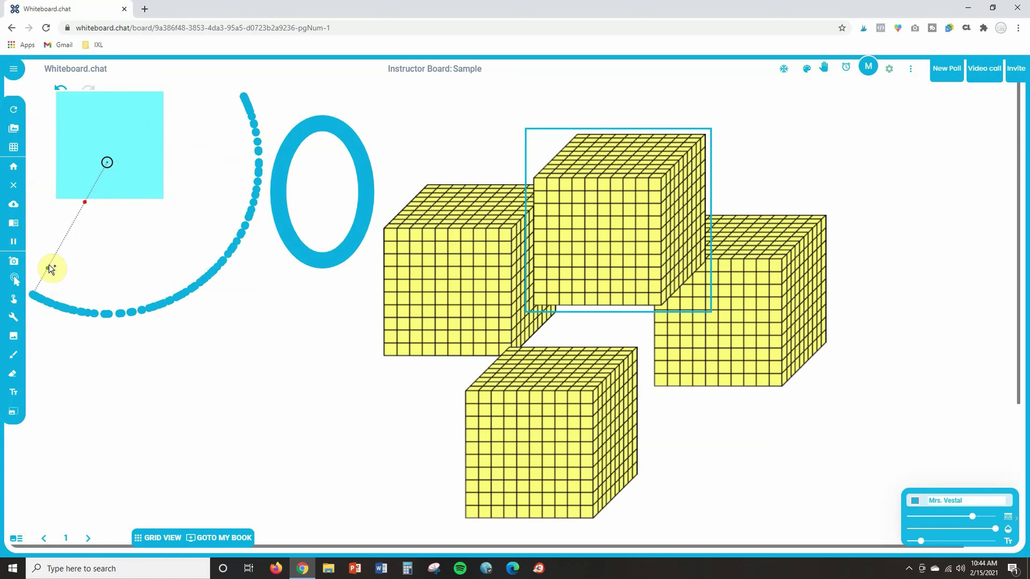
# Turn on the Spotlight pointer for highlighting objects on the board.
pyautogui.click(14, 318)
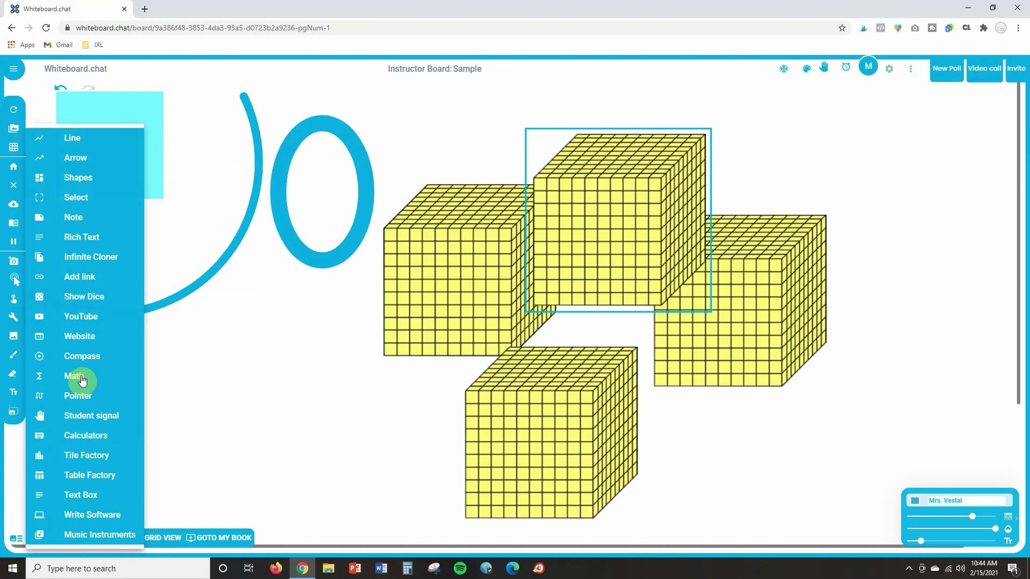
pyautogui.click(80, 398)
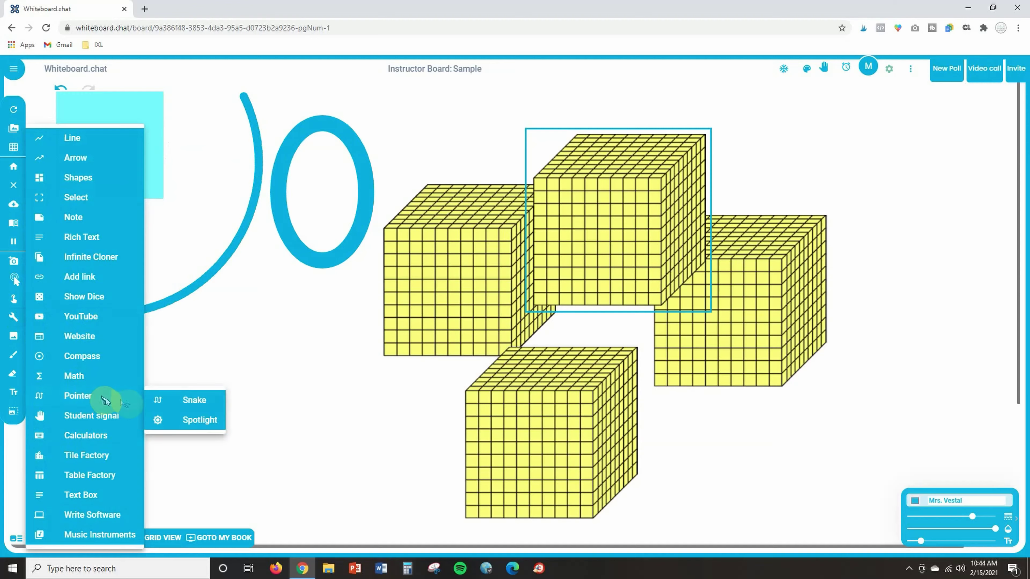
pyautogui.click(180, 420)
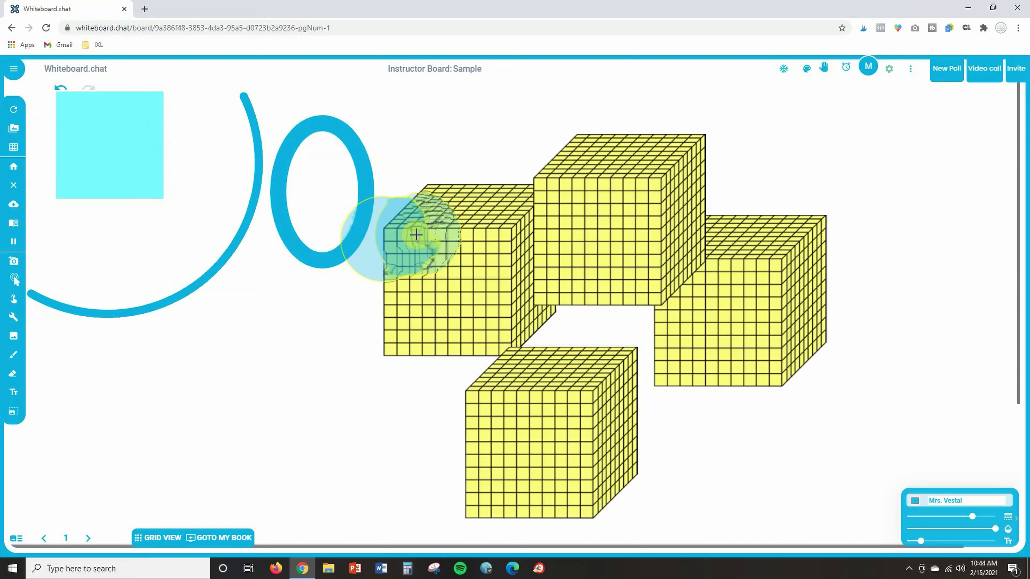
# Add the Basic Calculator to the board.
pyautogui.click(14, 323)
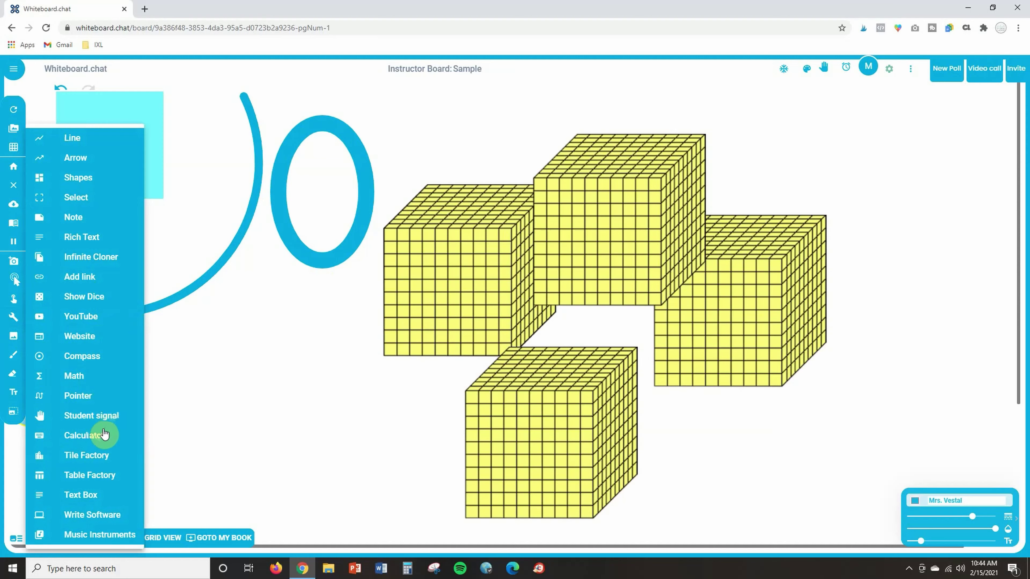
pyautogui.moveTo(98, 442)
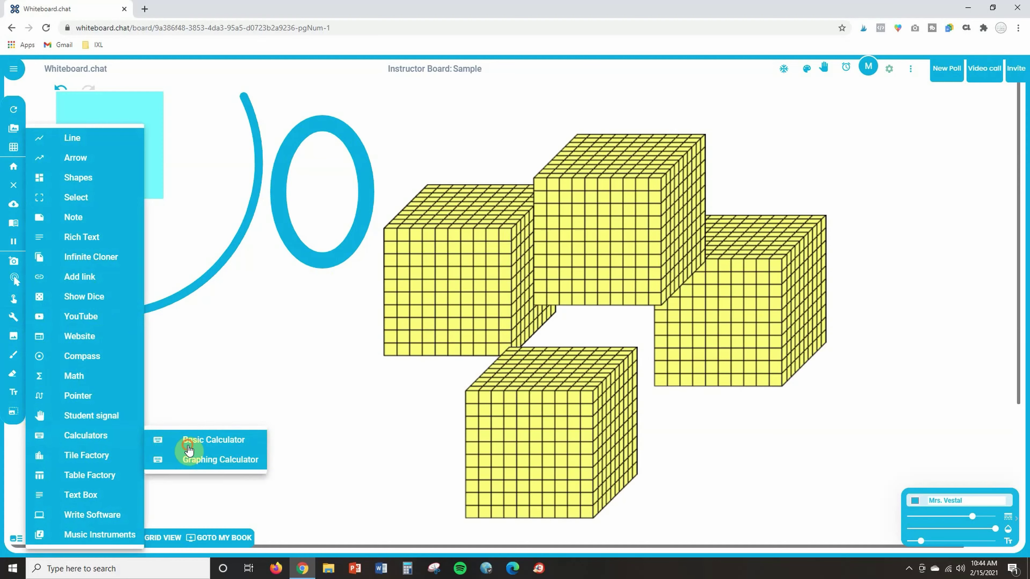
pyautogui.click(173, 440)
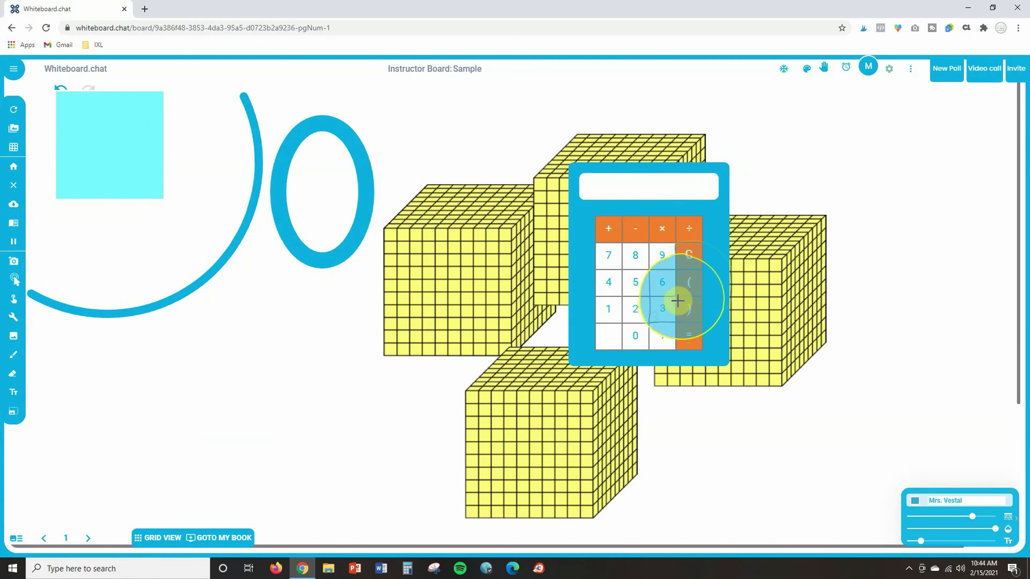
# Create three blank tiles with the Tile Factory, leaving all of its options off.
pyautogui.click(13, 316)
pyautogui.click(96, 456)
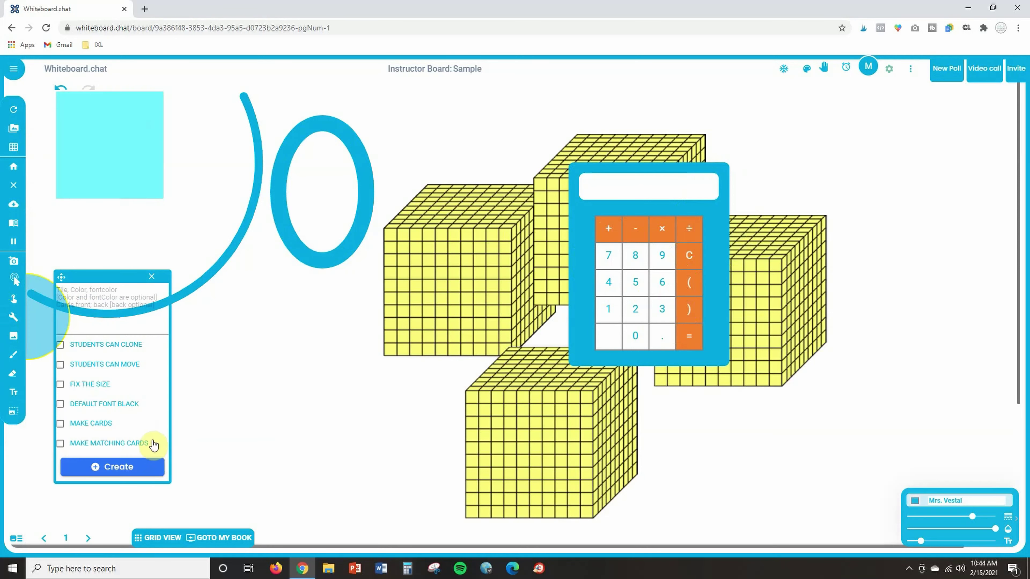
pyautogui.click(120, 478)
pyautogui.click(120, 478)
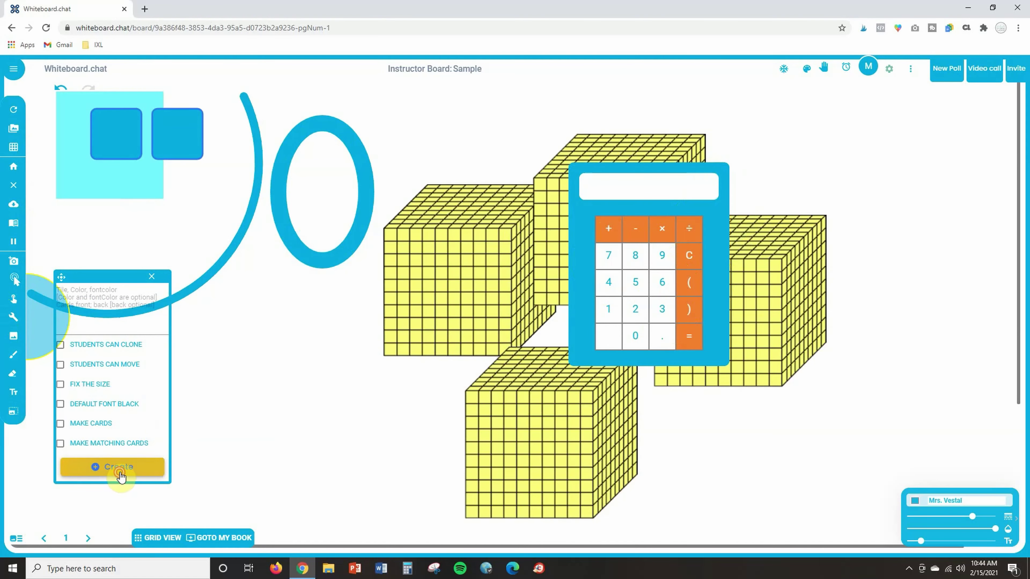
pyautogui.click(120, 478)
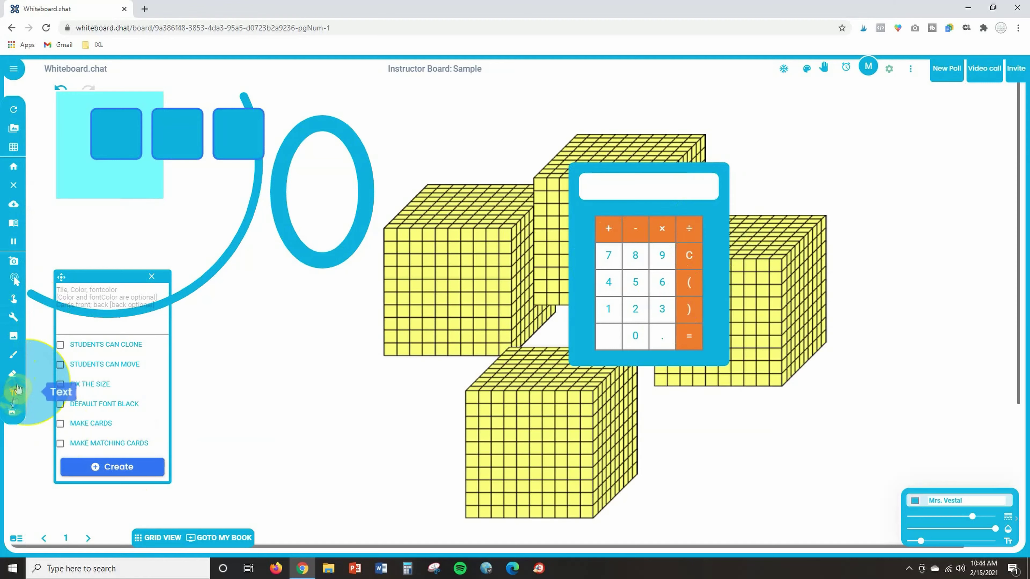
# View the Table Factory's rows, columns and first-row-header options, and close it without creating a table.
pyautogui.click(13, 316)
pyautogui.click(122, 474)
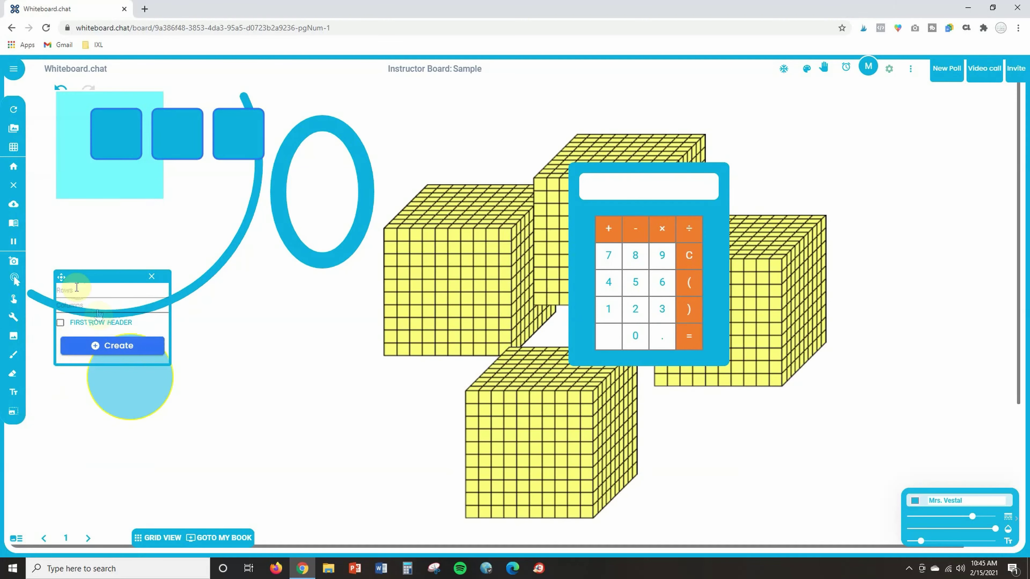
pyautogui.click(151, 276)
pyautogui.click(14, 317)
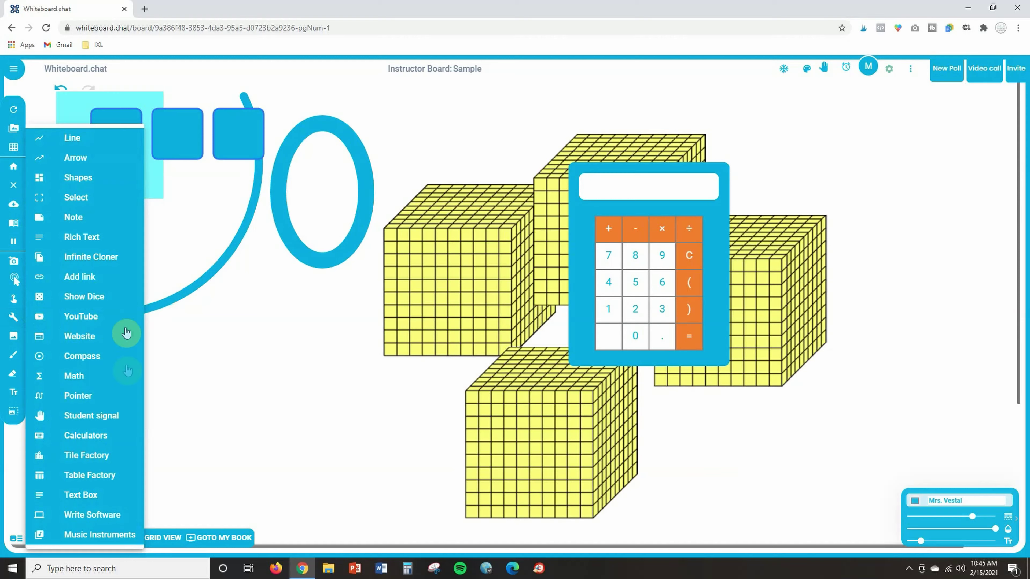
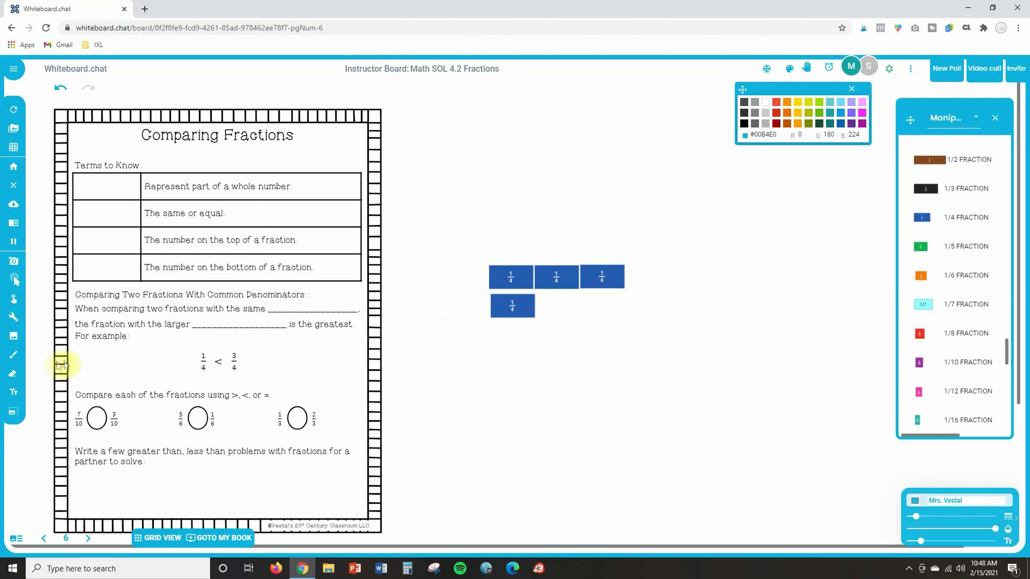
# Allow students to move the blue 1/4 fraction tiles beside the Comparing Fractions worksheet.
pyautogui.click(8, 396)
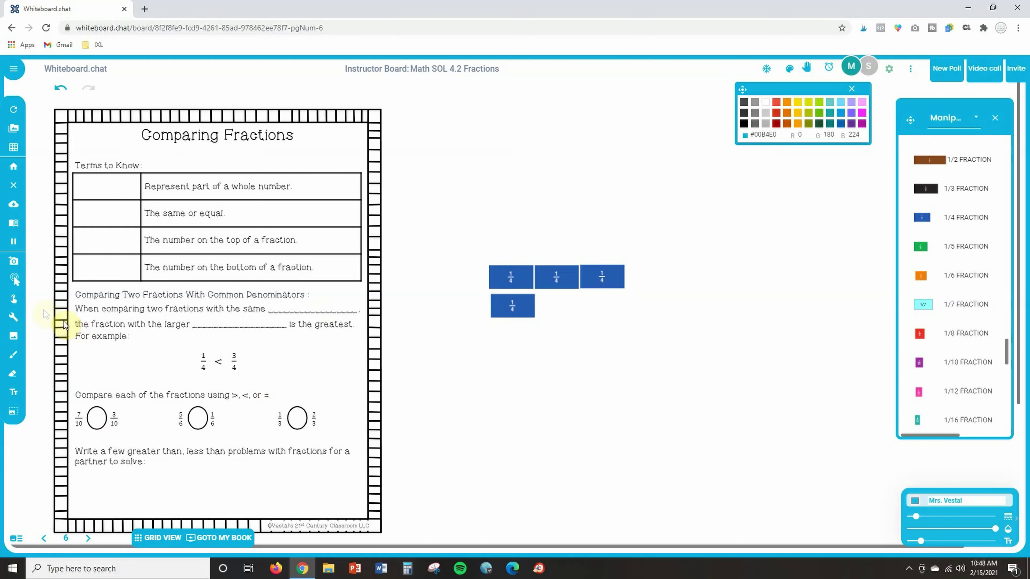
pyautogui.click(14, 299)
pyautogui.click(517, 283)
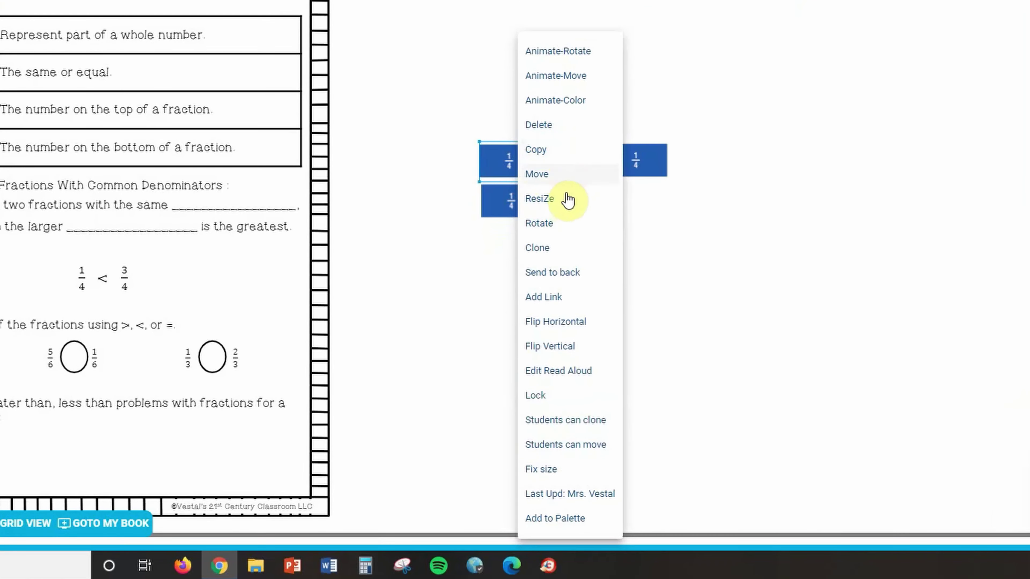
pyautogui.click(572, 448)
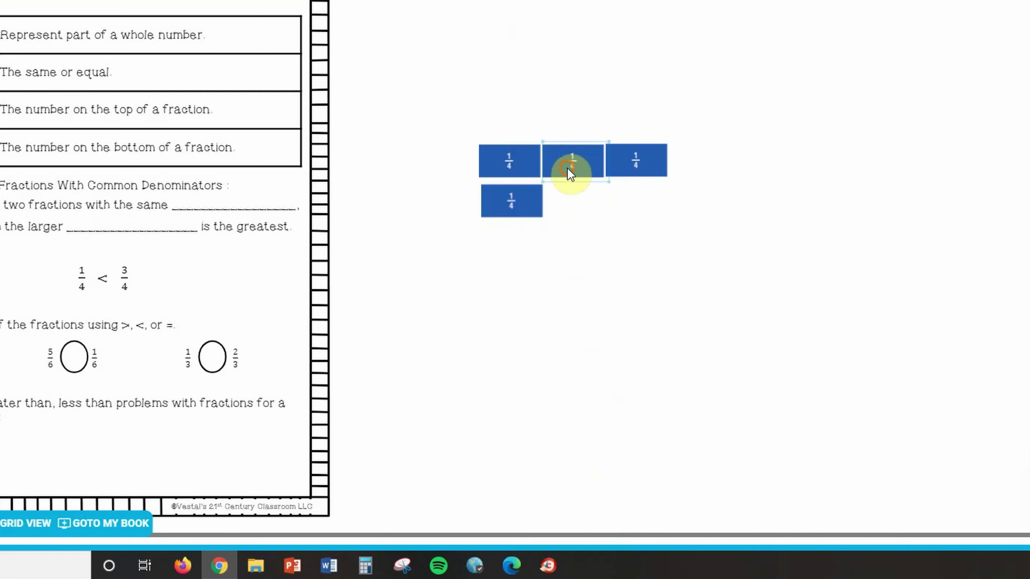
pyautogui.click(568, 170)
pyautogui.click(609, 446)
pyautogui.click(646, 161)
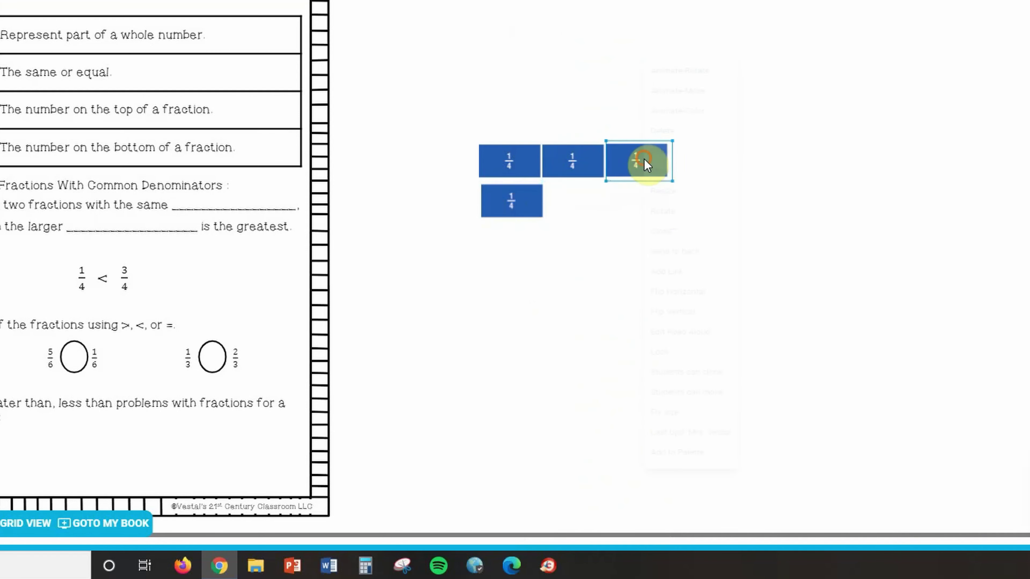
pyautogui.click(706, 446)
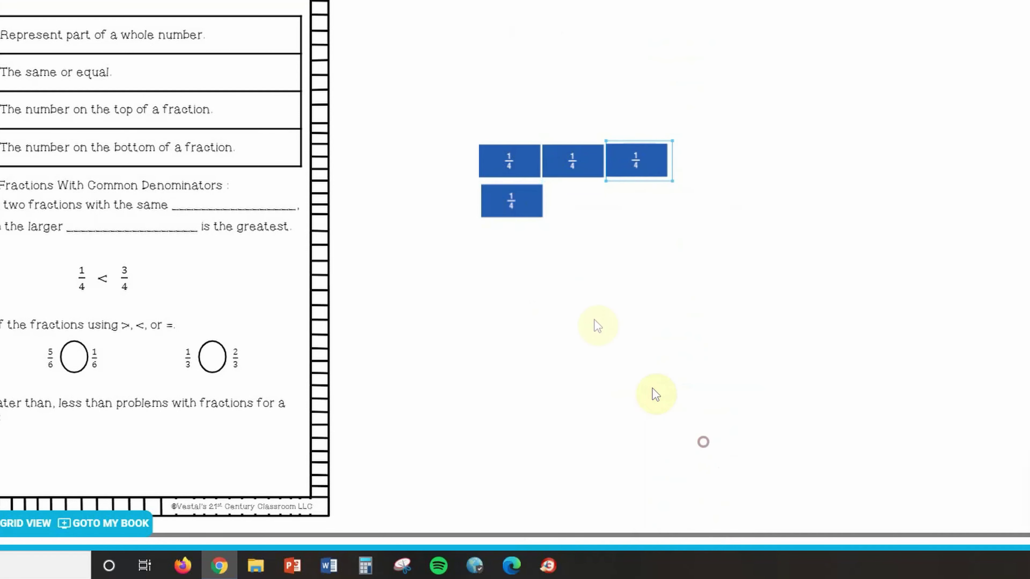
pyautogui.click(518, 212)
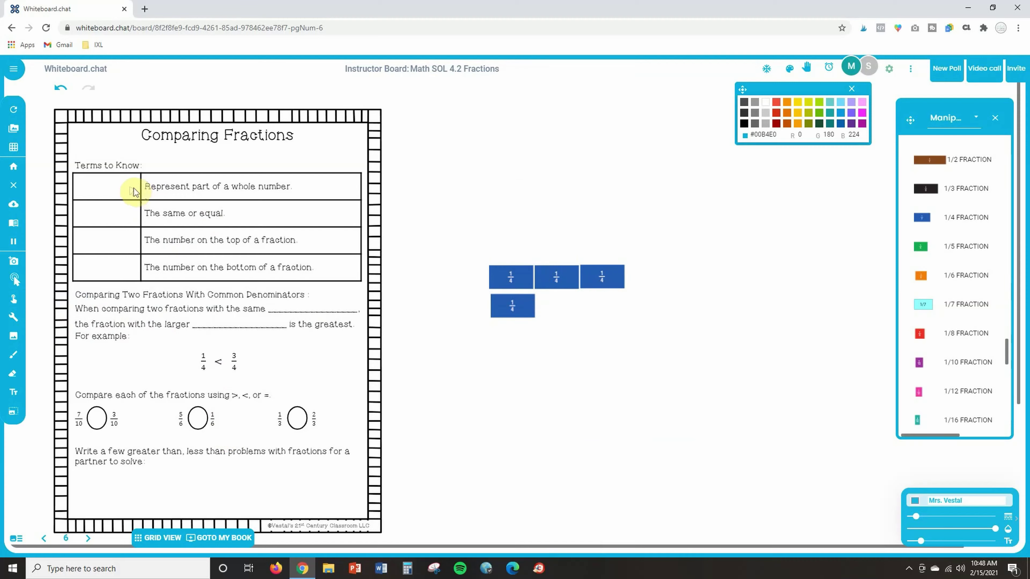
# Add the text "fraction" in the first blank cell of the Terms to Know table.
pyautogui.click(14, 397)
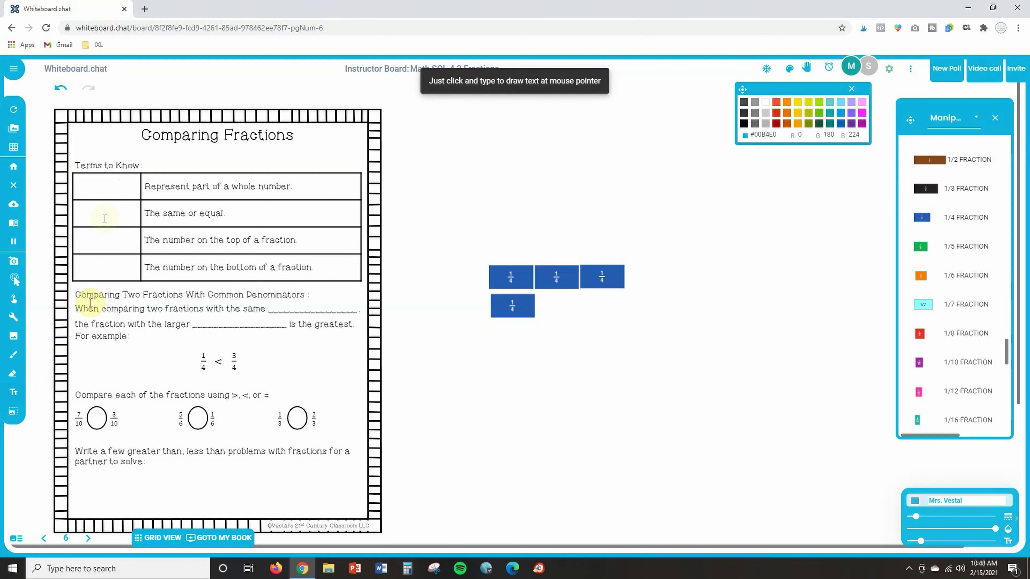
pyautogui.click(81, 185)
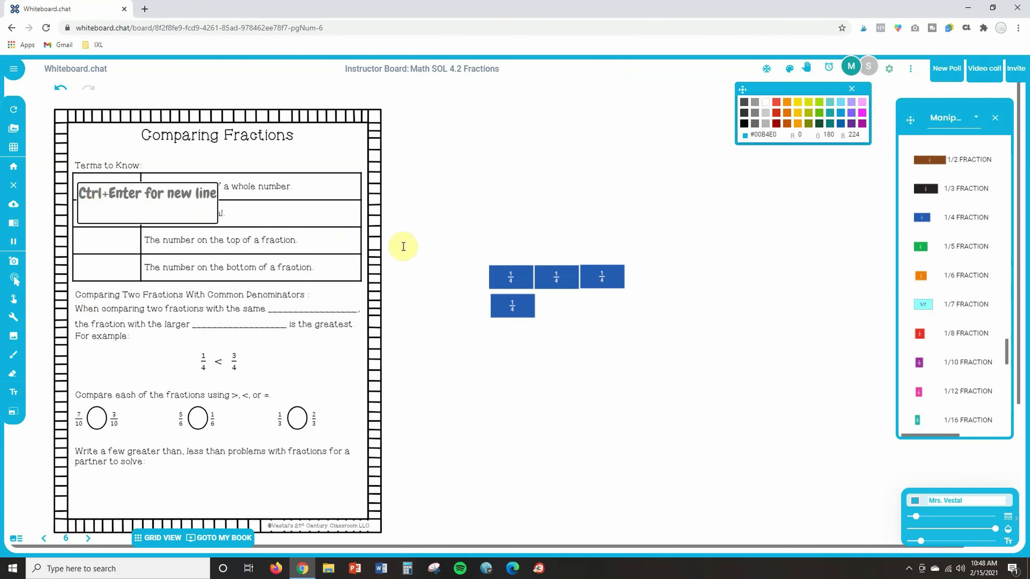
pyautogui.write('fraction')
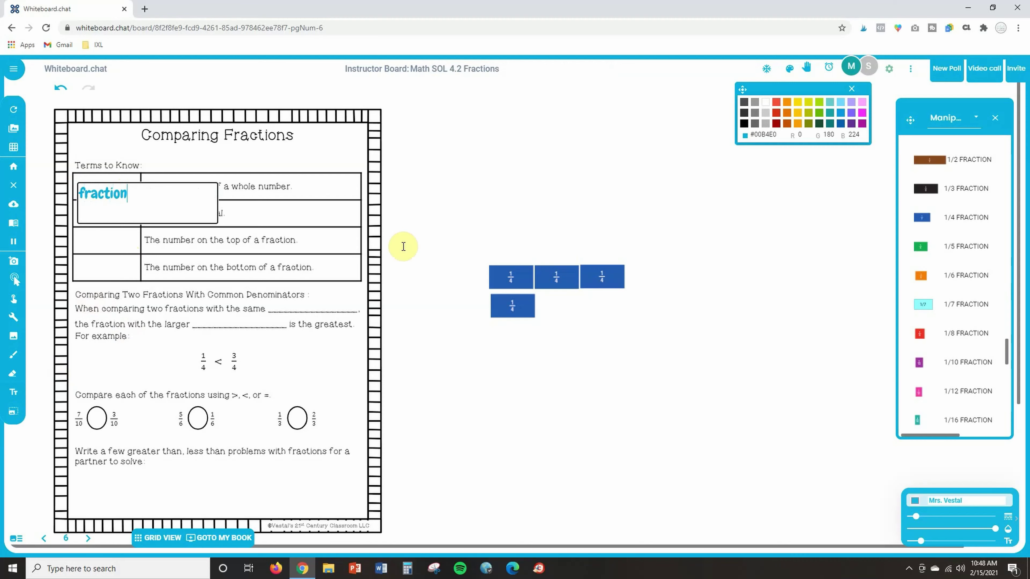
pyautogui.click(386, 250)
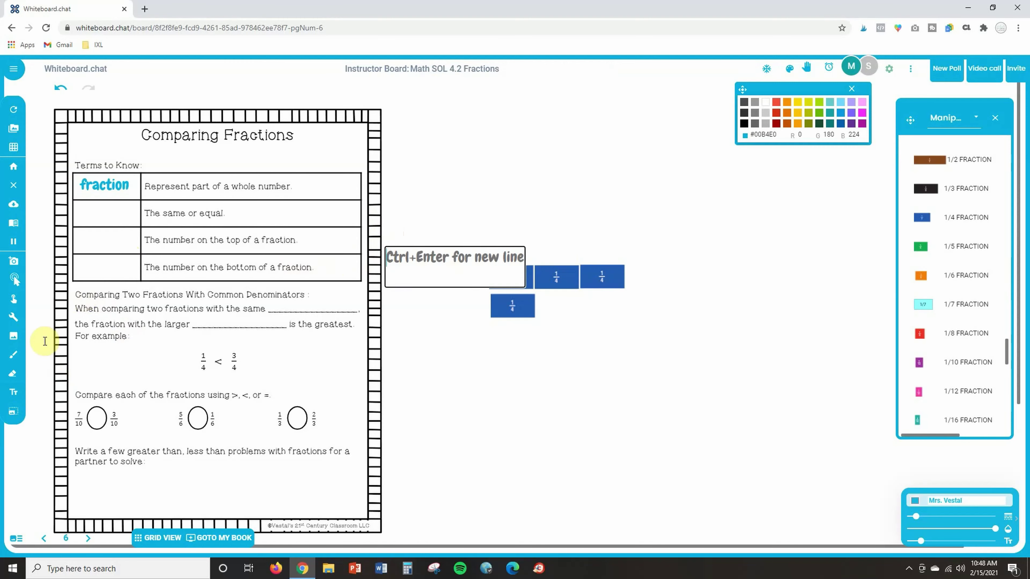
# Enlarge the "fraction" text slightly so it fills its table cell.
pyautogui.click(16, 286)
pyautogui.click(118, 185)
pyautogui.moveTo(134, 199)
pyautogui.mouseDown()
pyautogui.moveTo(142, 202)
pyautogui.moveTo(132, 200)
pyautogui.mouseUp()
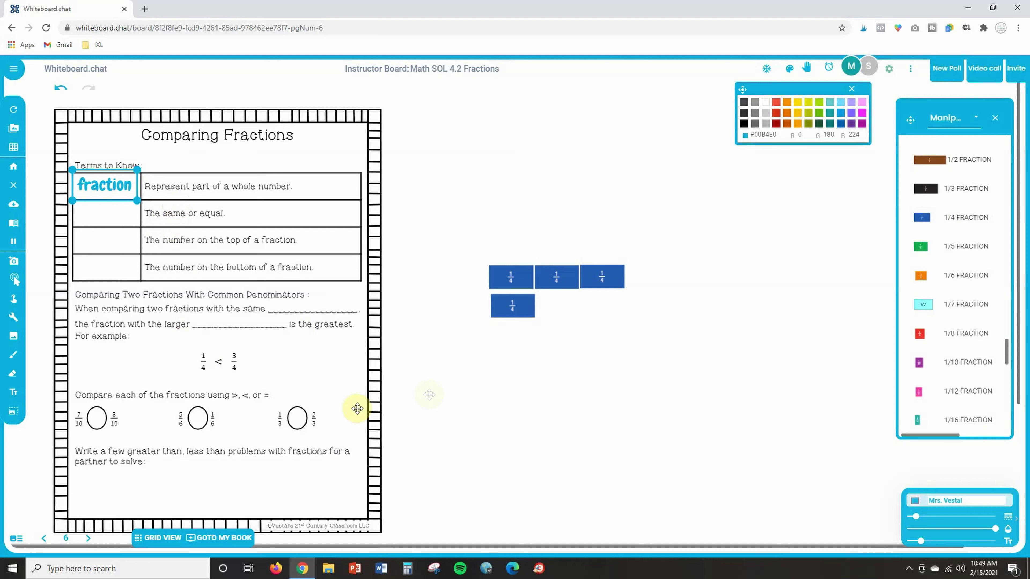
# Close the manipulatives list and the color palette.
pyautogui.click(993, 118)
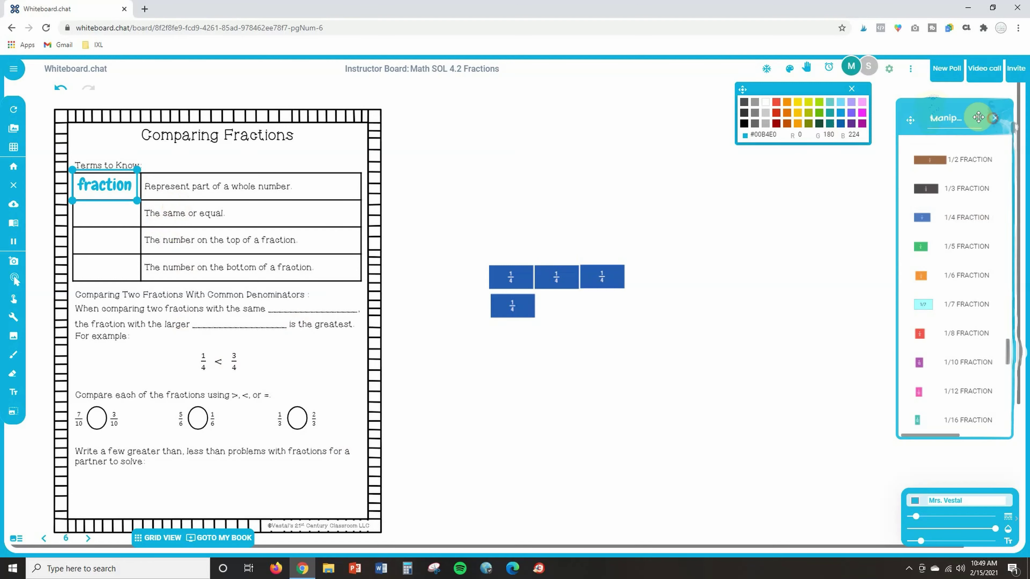
pyautogui.click(852, 88)
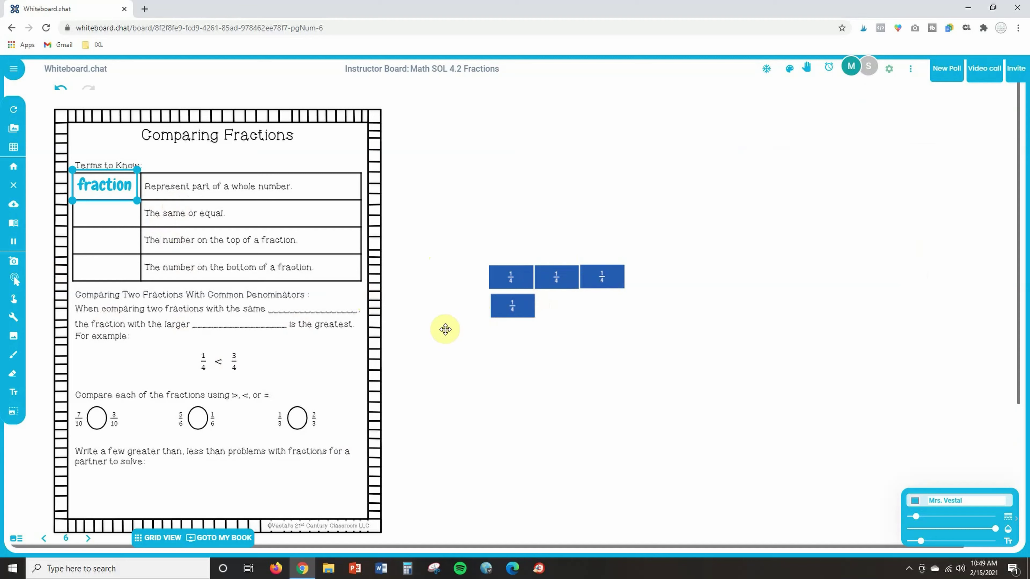
# Apply the Animate-Rotate effect to the first 1/4 tile in the upper row.
pyautogui.click(14, 307)
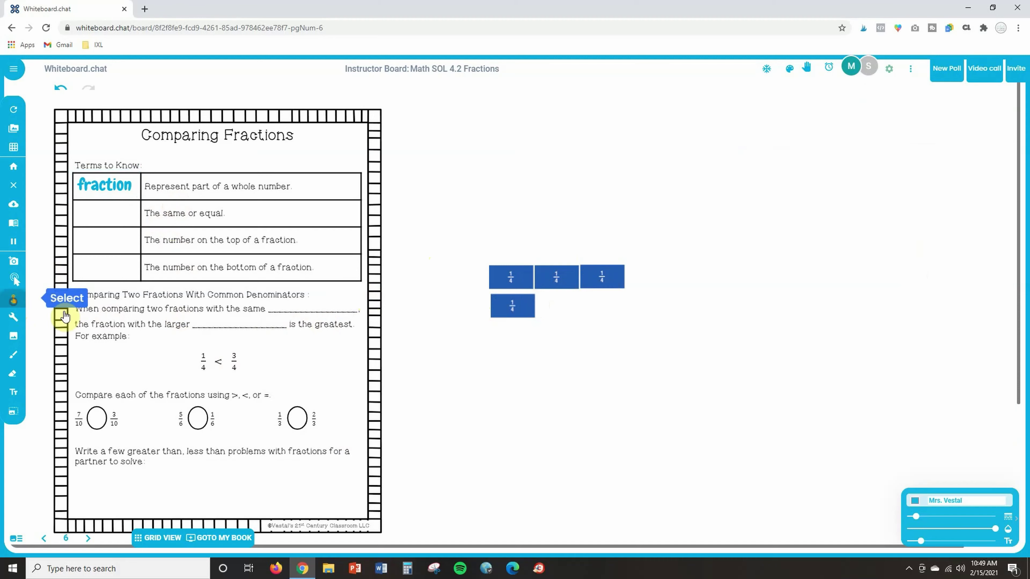
pyautogui.rightClick(511, 281)
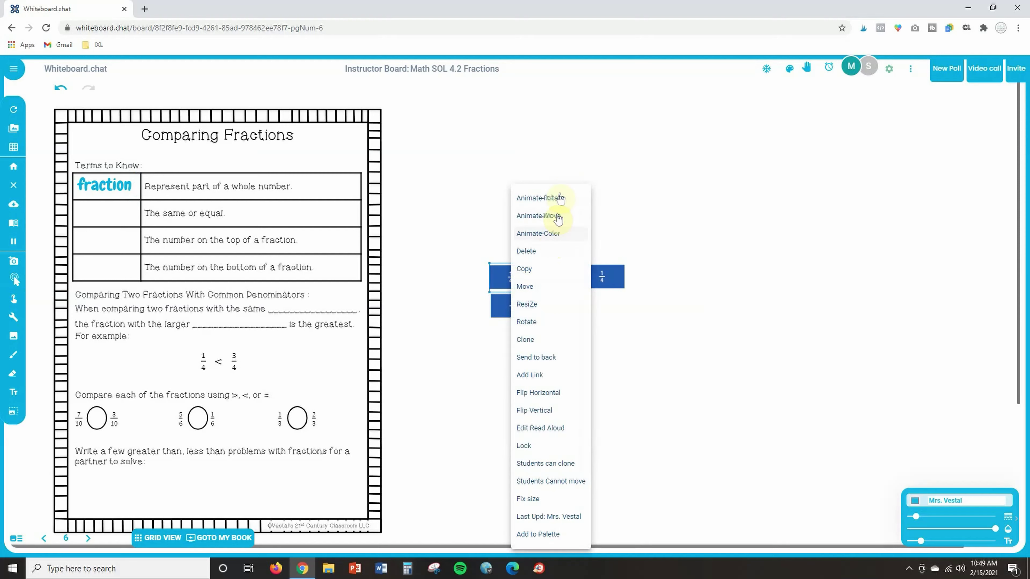
pyautogui.click(564, 207)
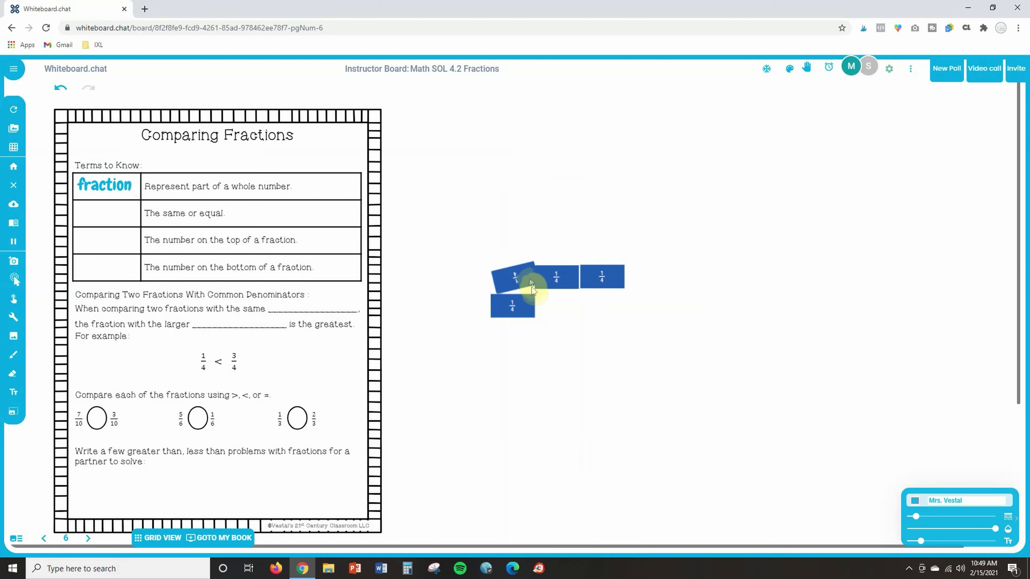
# Apply Animate-Move to the rotating 1/4 tile, with a path ending in the far upper-right area of the board.
pyautogui.rightClick(509, 281)
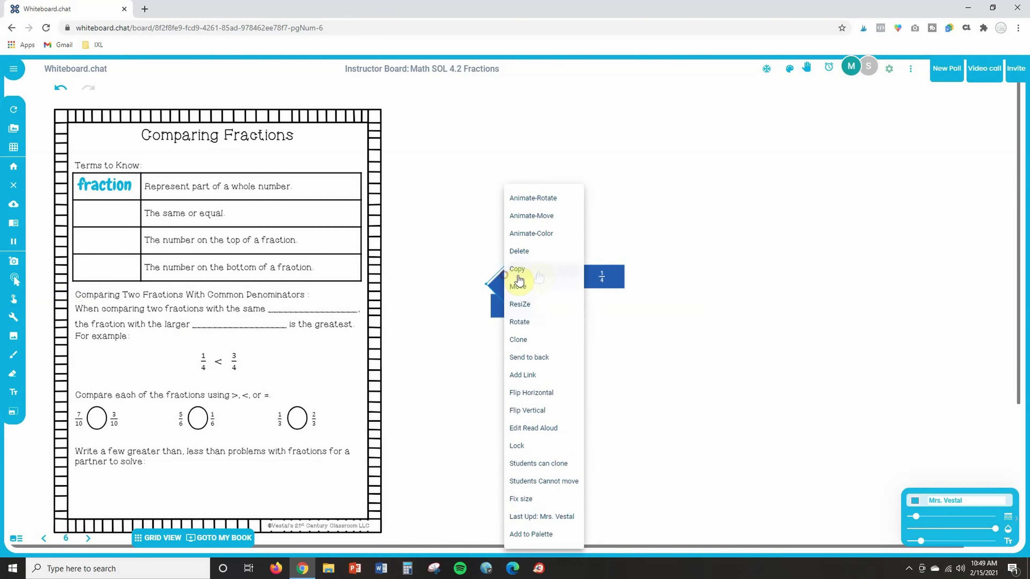
pyautogui.click(552, 223)
pyautogui.moveTo(534, 255)
pyautogui.mouseDown()
pyautogui.moveTo(600, 219)
pyautogui.moveTo(733, 191)
pyautogui.moveTo(900, 203)
pyautogui.mouseUp()
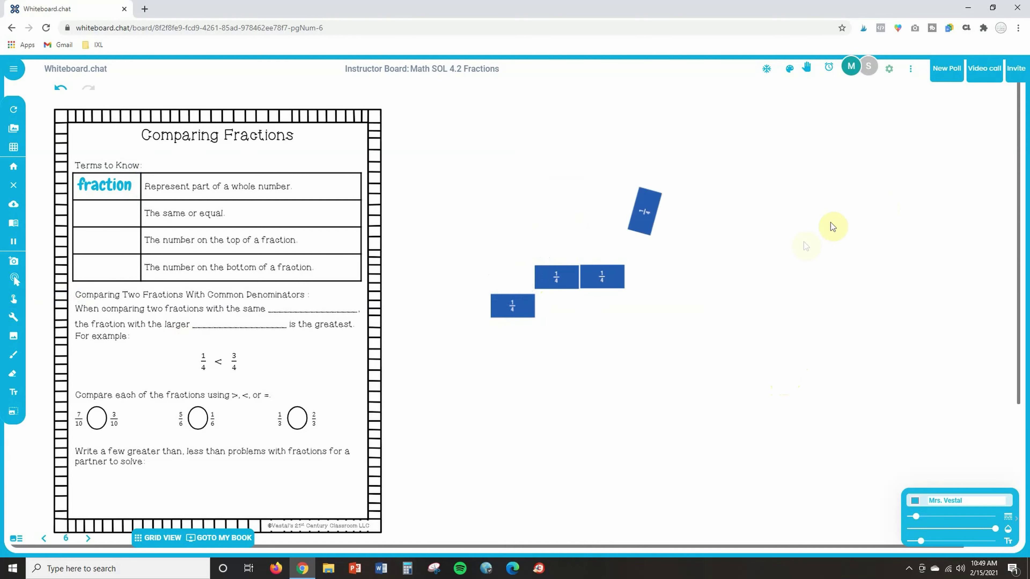
# Pause the board's animations, play them again, and stop them once more.
pyautogui.click(15, 246)
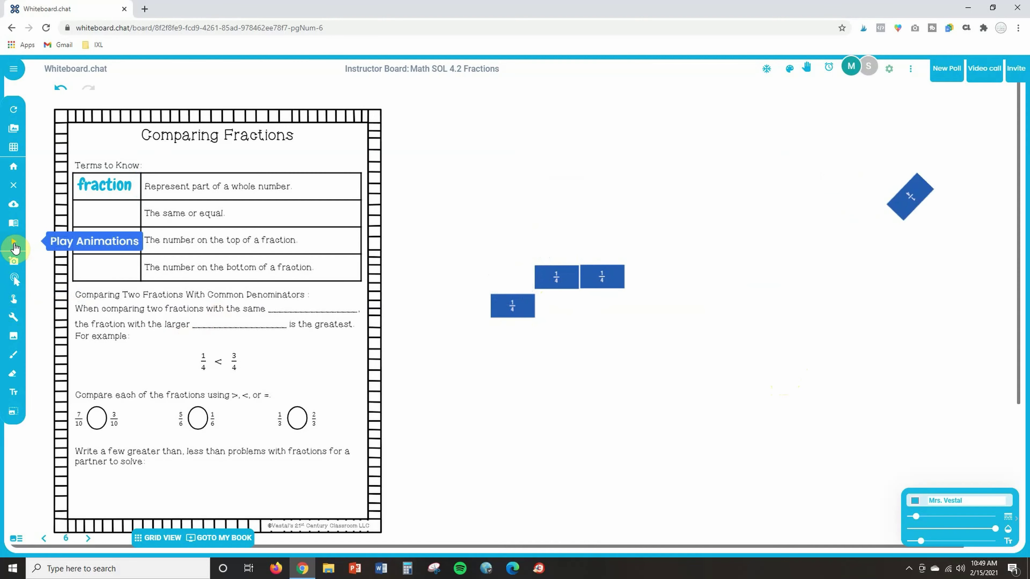
pyautogui.click(15, 248)
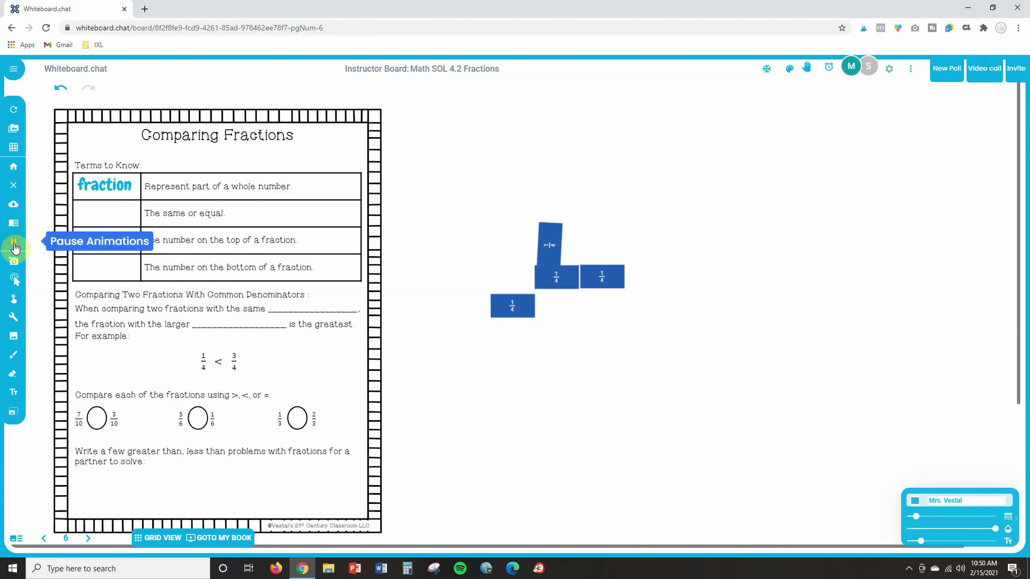
pyautogui.click(14, 247)
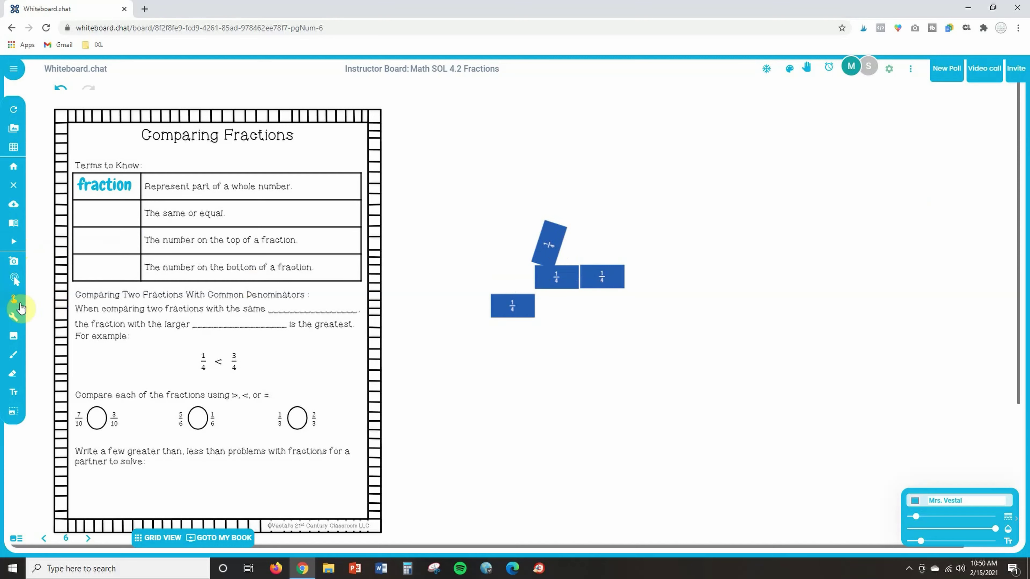
# Delete the animated 1/4 tile and place a clone of the neighboring 1/4 tile at the start of the upper row.
pyautogui.rightClick(558, 246)
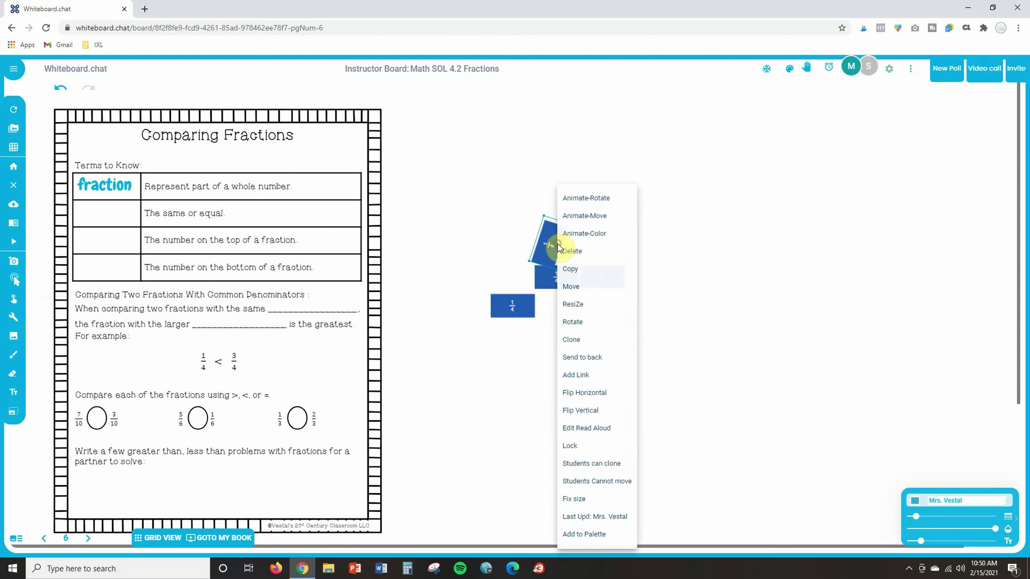
pyautogui.click(582, 261)
pyautogui.rightClick(551, 275)
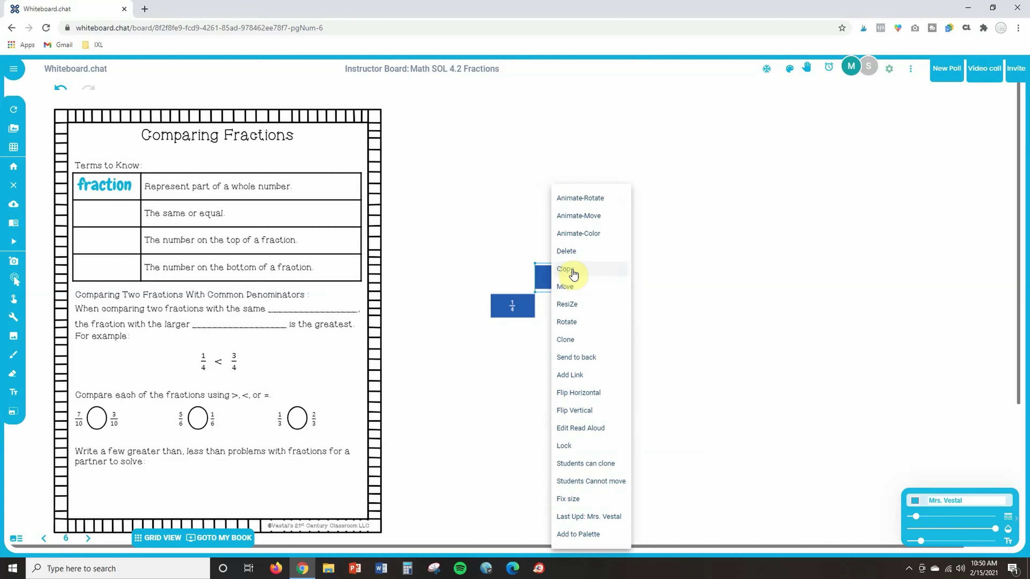
pyautogui.click(565, 340)
pyautogui.moveTo(552, 280); pyautogui.dragTo(511, 277)
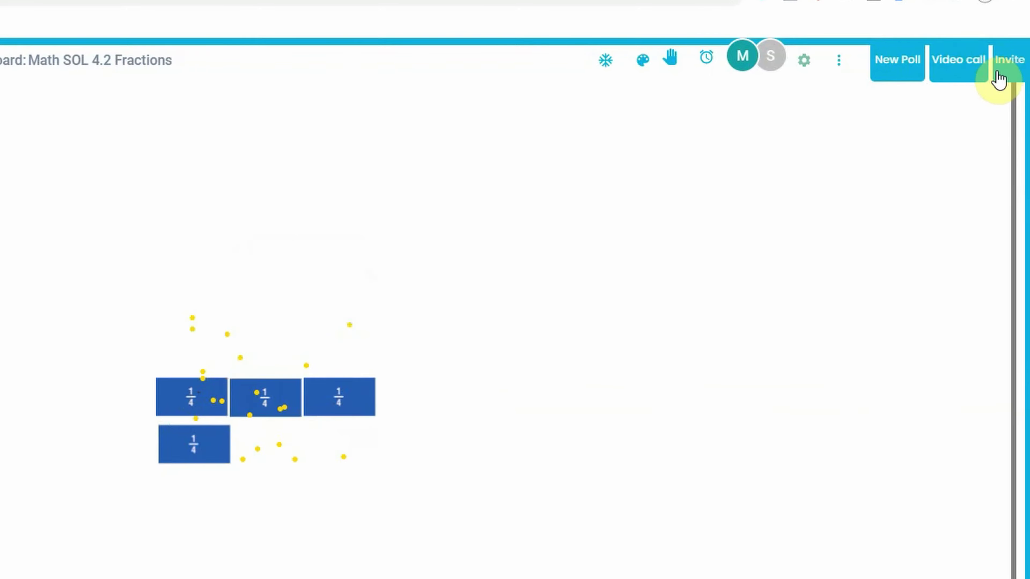
# Open the invitation options for the board and copy the classroom code.
pyautogui.click(1001, 77)
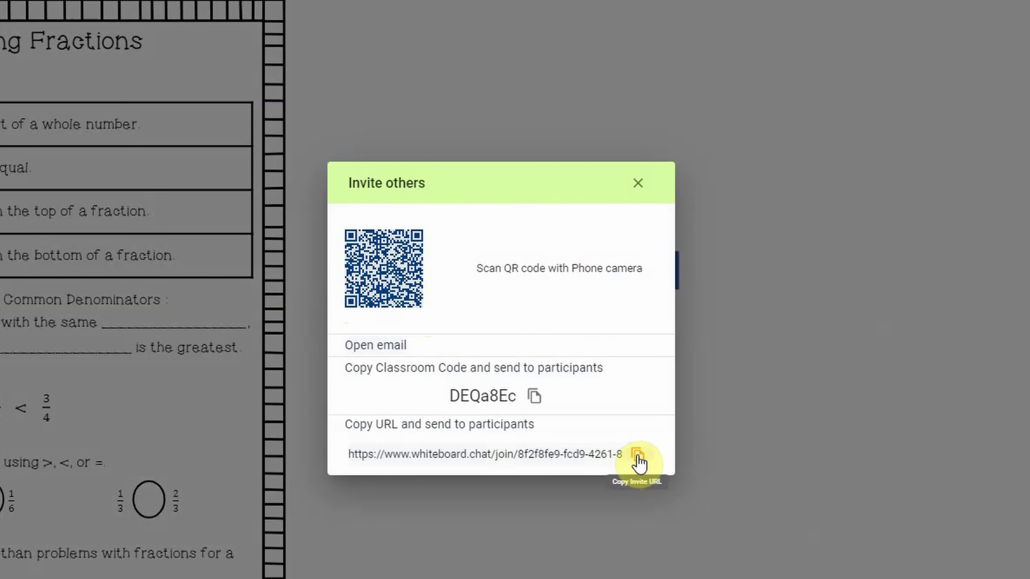
pyautogui.click(537, 397)
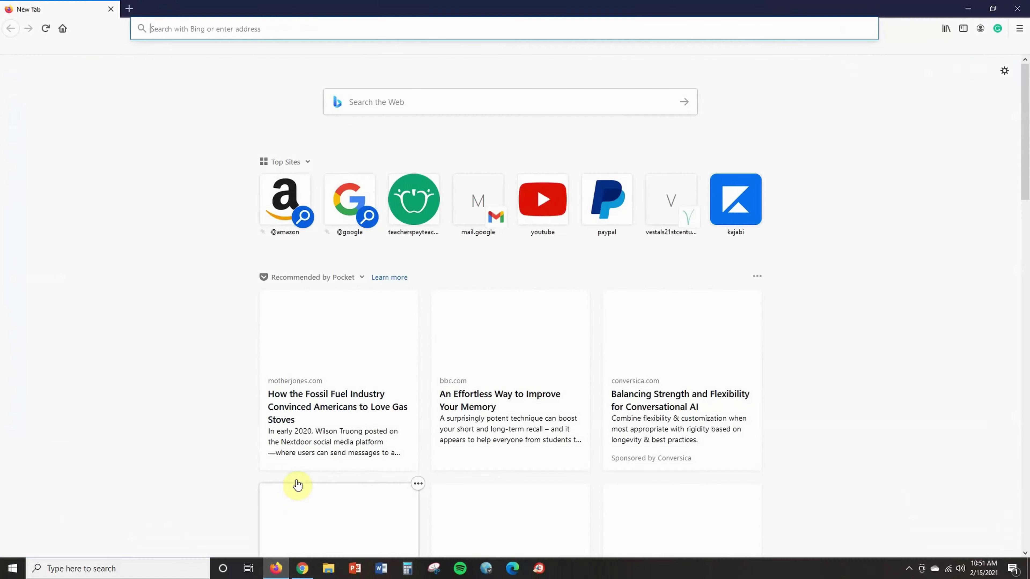
# Open the whiteboard.chat website in Firefox.
pyautogui.write('white')
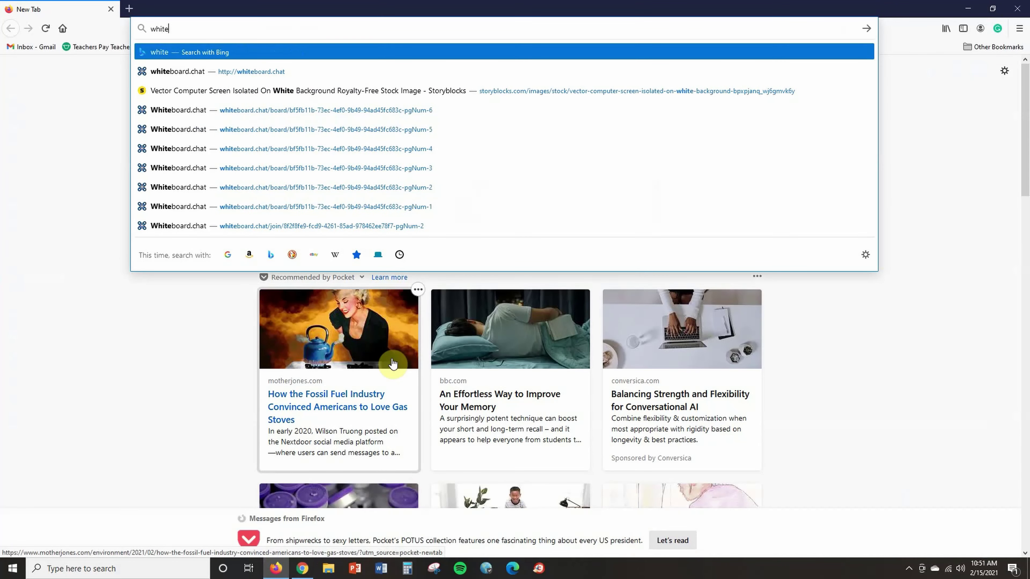
pyautogui.press('Down')
pyautogui.press('Return')
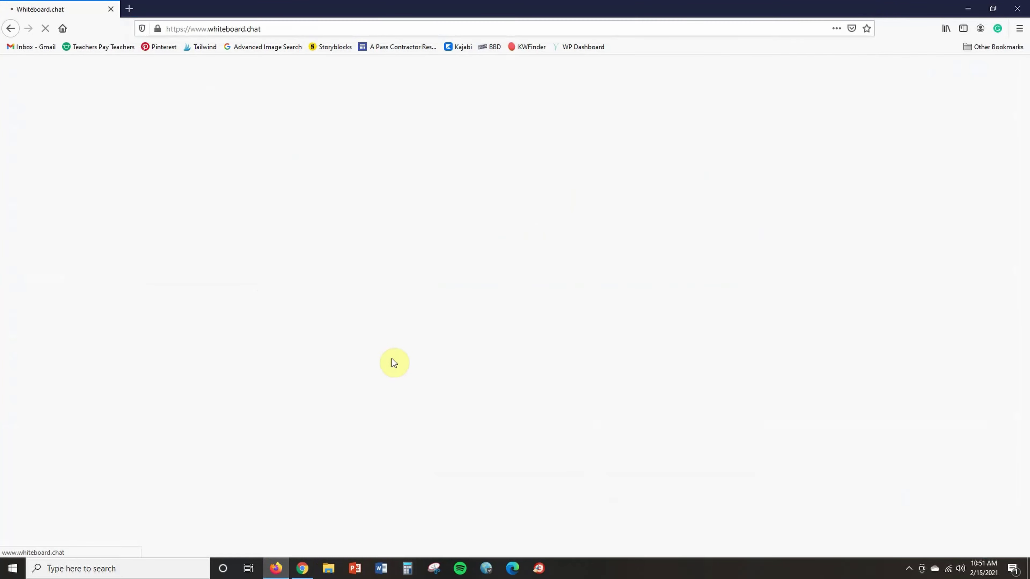
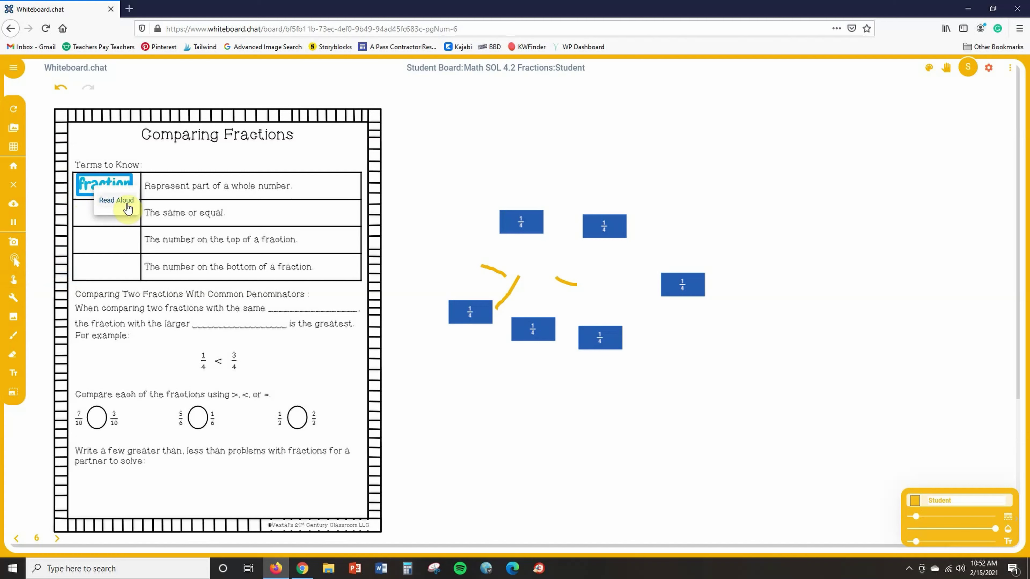
# Dismiss the Read Aloud option on the student board, switch back to the instructor board in Chrome and close the invitation dialog.
pyautogui.click(213, 211)
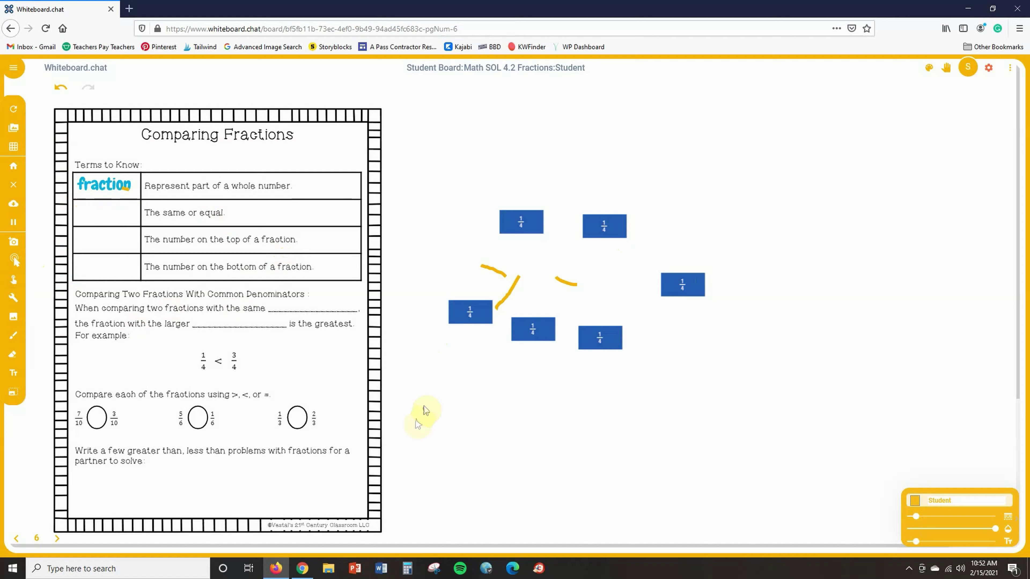
pyautogui.click(303, 572)
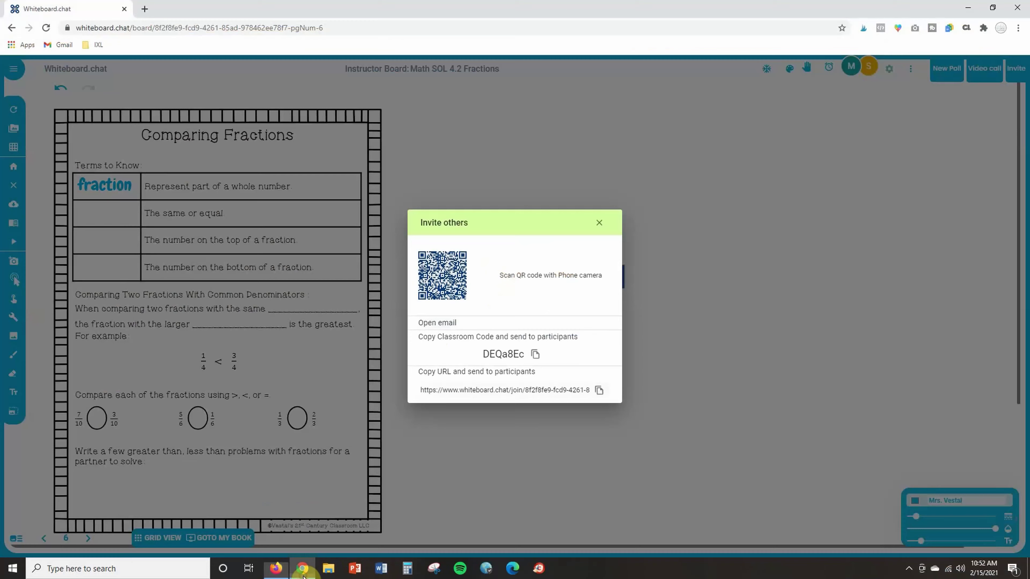
pyautogui.click(597, 222)
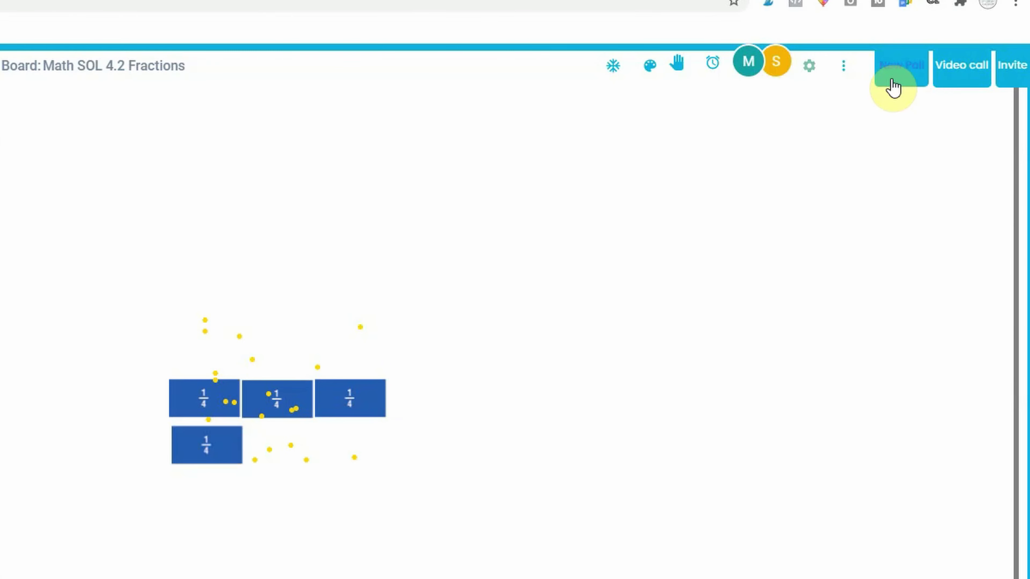
# Start a new poll with only Student as the recipient and Send Poll as the action.
pyautogui.click(894, 82)
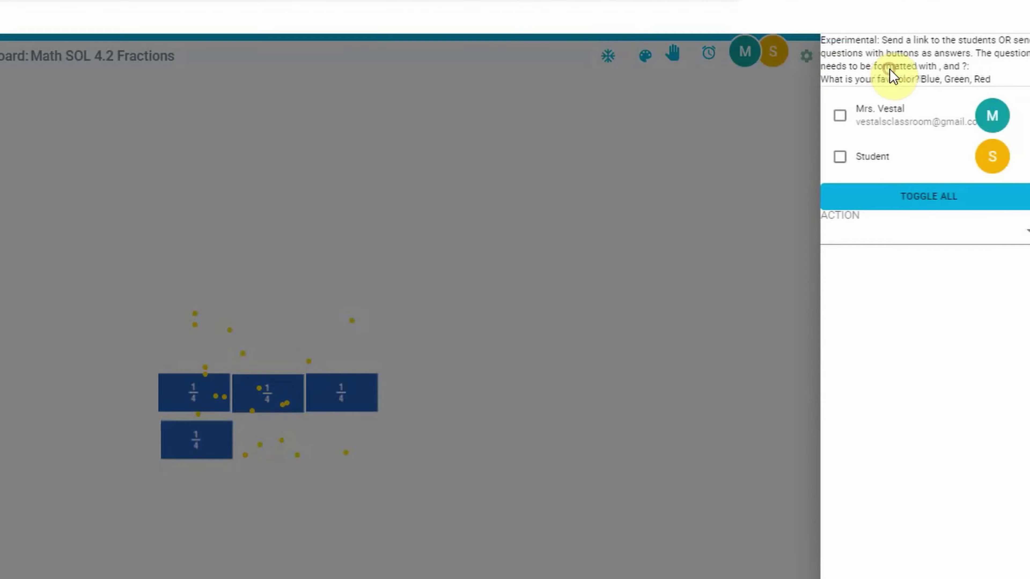
pyautogui.click(874, 158)
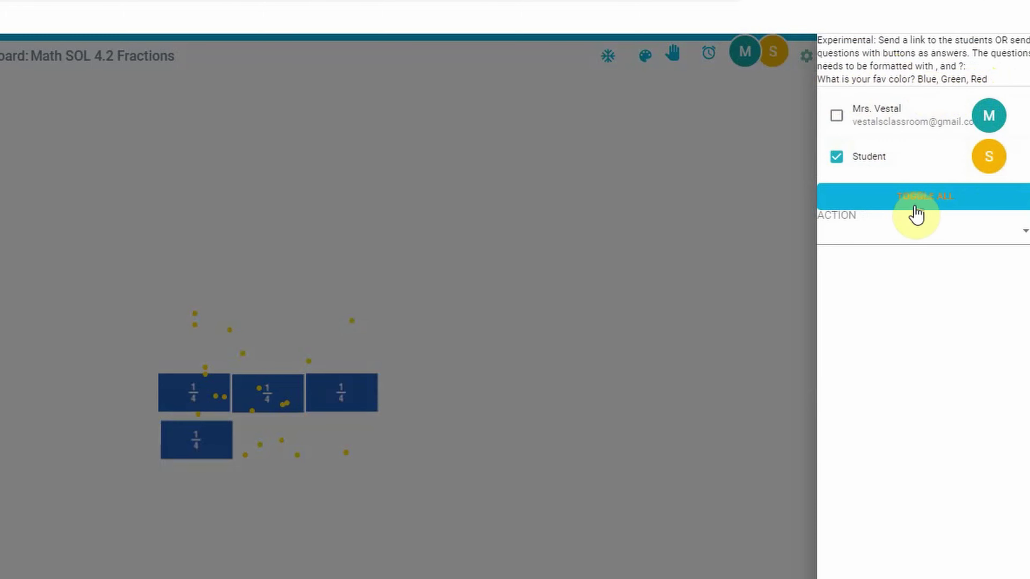
pyautogui.click(1021, 236)
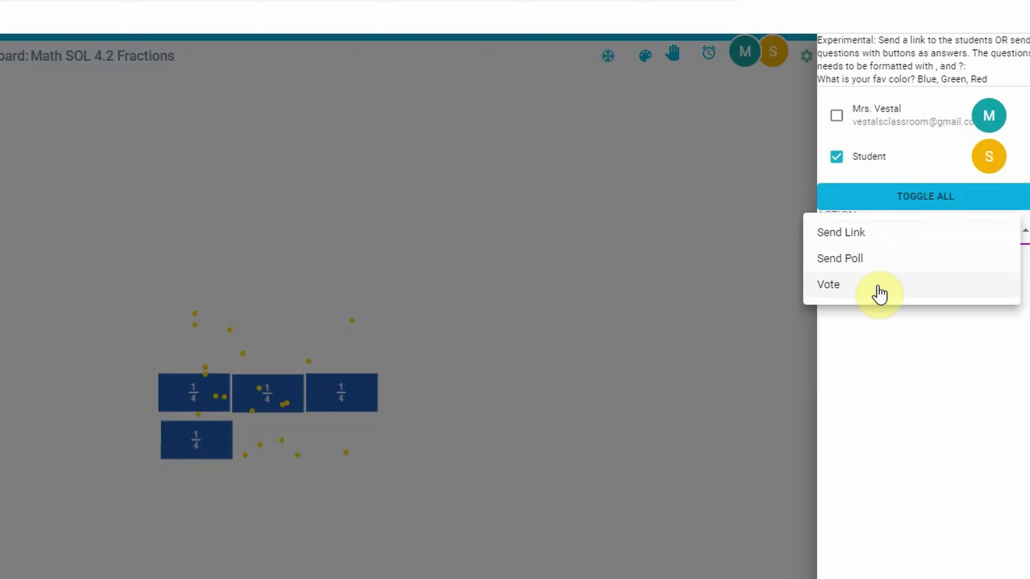
pyautogui.click(872, 263)
# Send the poll "What fraction is greater than 1/2? 1/4, 1/8, 3/4" and close the poll setup.
pyautogui.click(866, 274)
pyautogui.write('What frac')
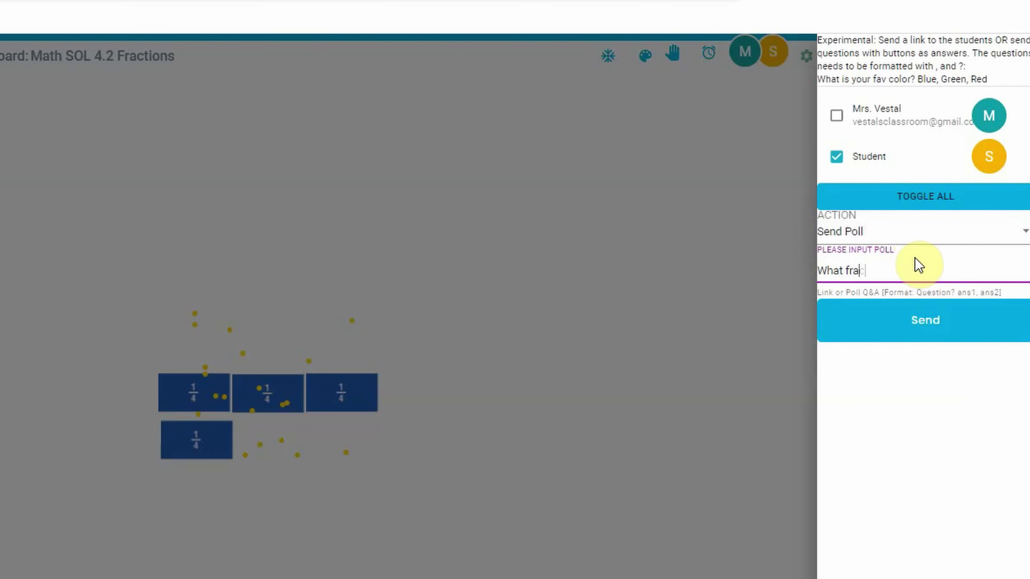
pyautogui.write('tion is greater than 1/2?')
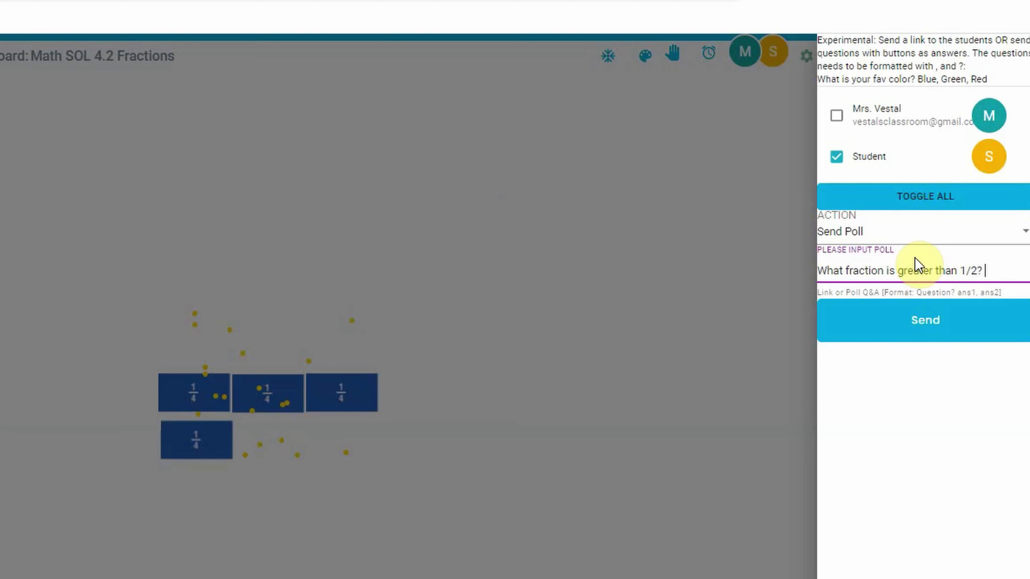
pyautogui.write('1/4, 1/8, 3/4')
pyautogui.click(933, 337)
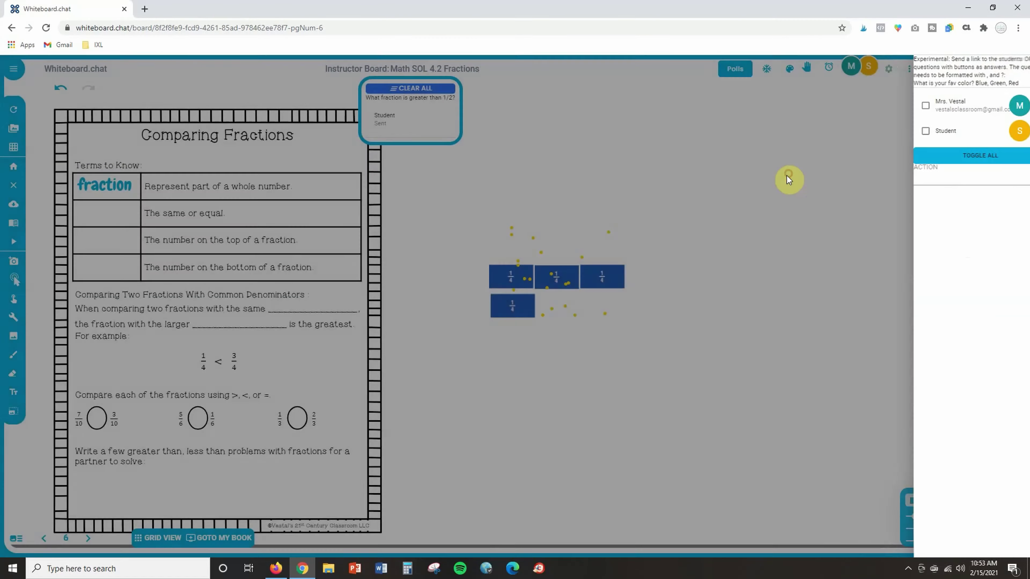
pyautogui.click(787, 175)
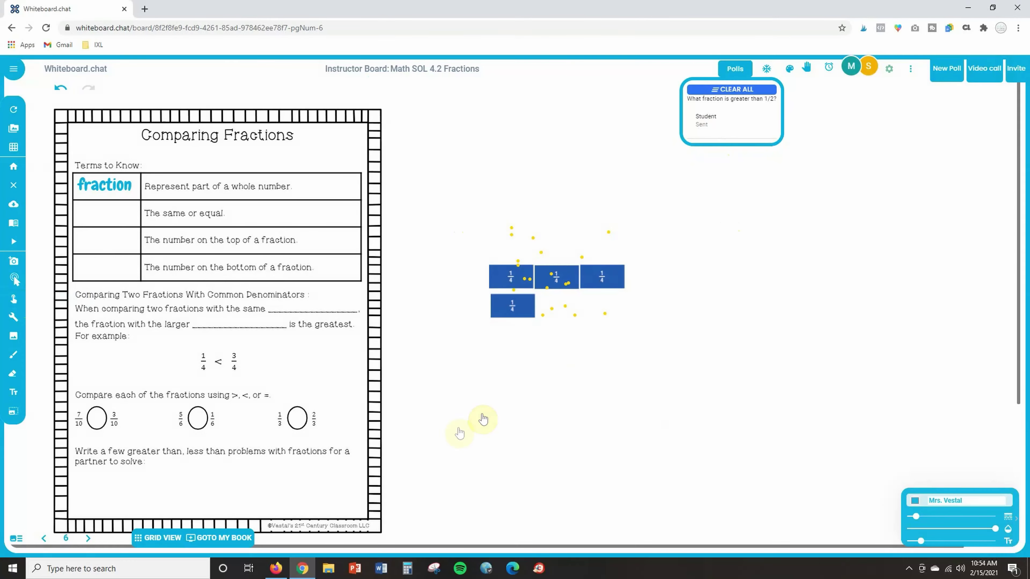
# Answer the poll with 3/4 on the student board in Firefox and return to the instructor board in Chrome.
pyautogui.click(272, 570)
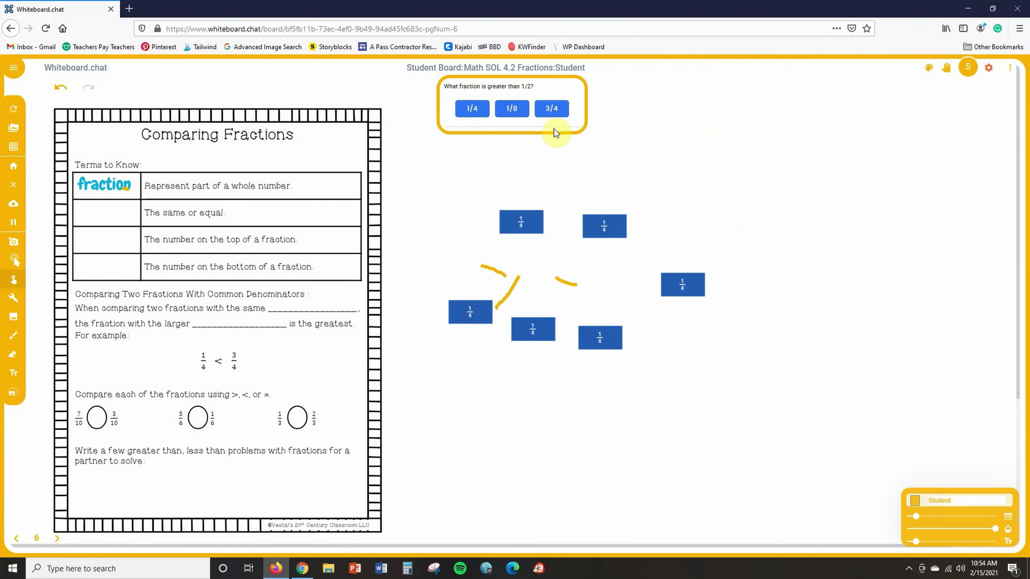
pyautogui.click(557, 114)
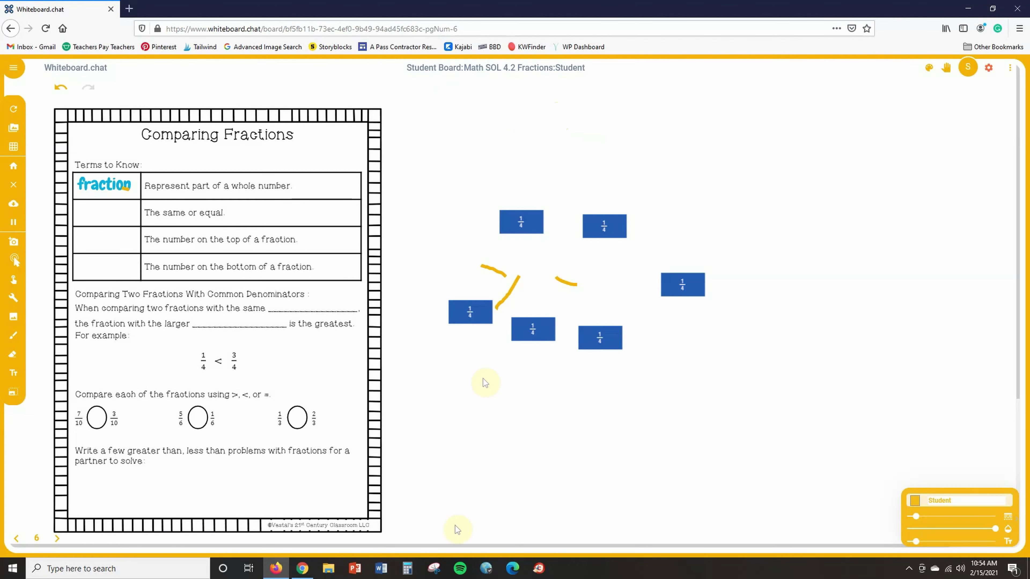
pyautogui.moveTo(311, 576)
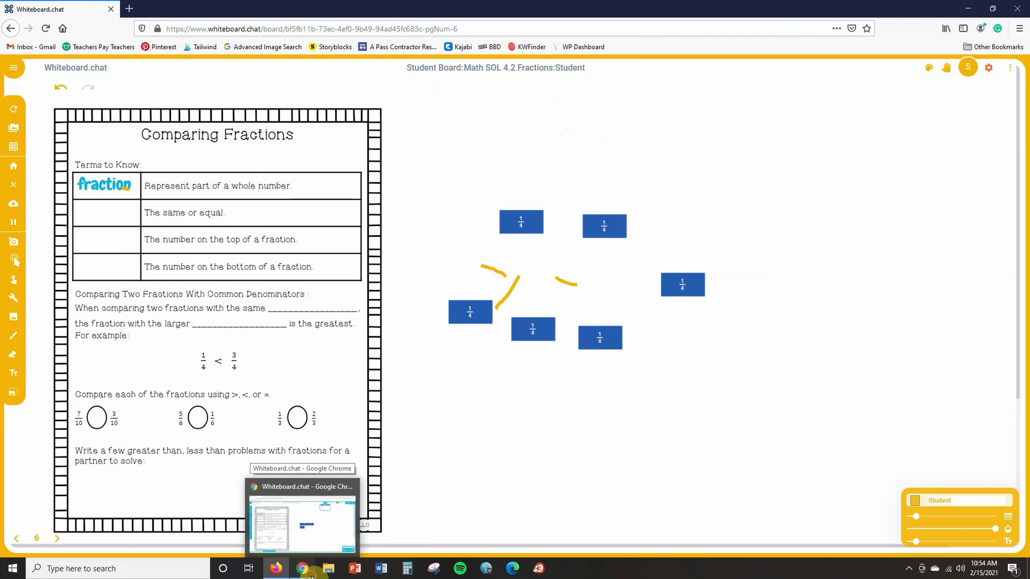
pyautogui.click(311, 575)
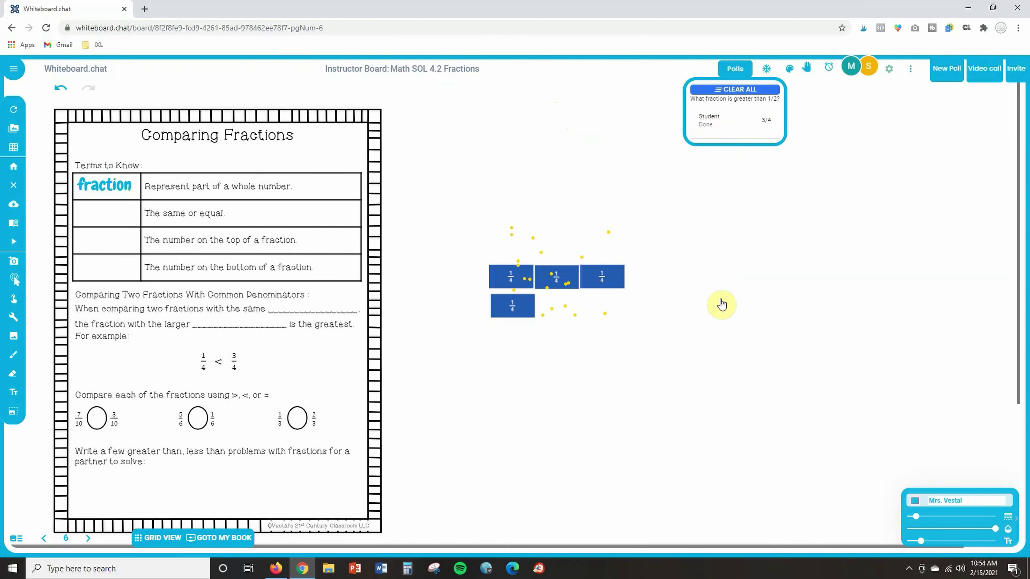
# Hide and redisplay the poll results on the instructor board, and clear all polls.
pyautogui.click(733, 69)
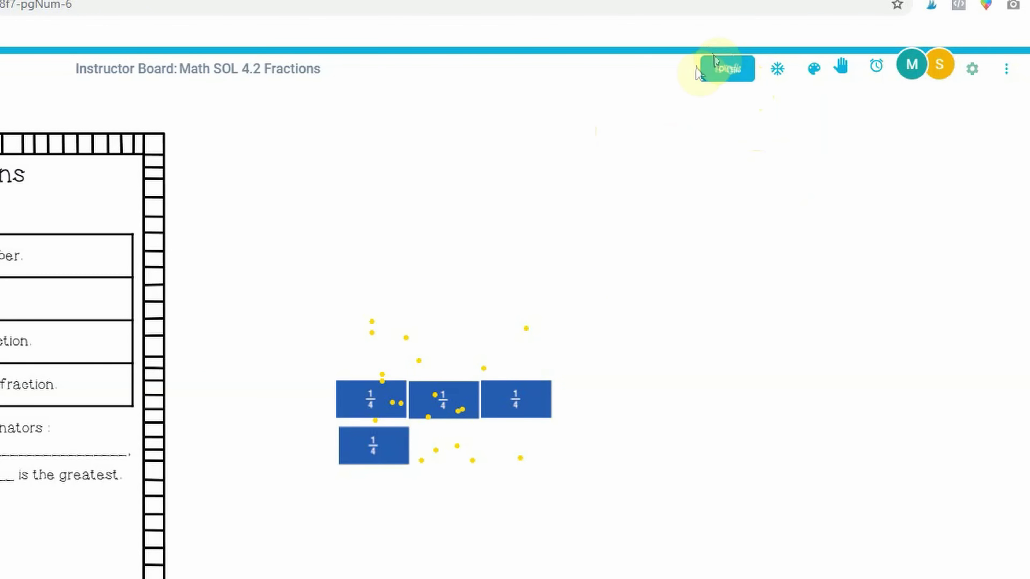
pyautogui.click(730, 83)
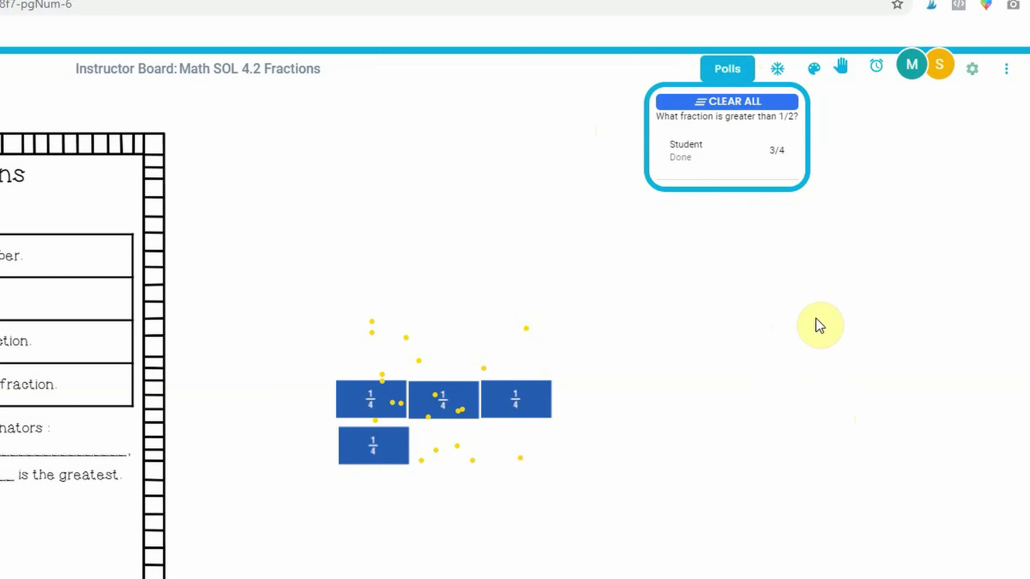
pyautogui.click(728, 114)
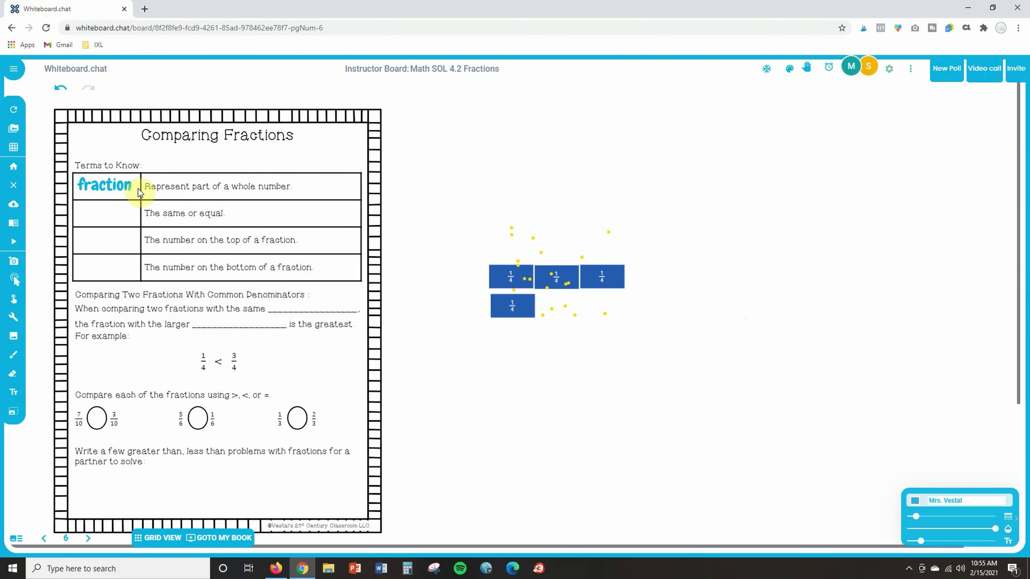
# Show all boards in the grid view, preview the Student's board, and return to the single view.
pyautogui.click(162, 538)
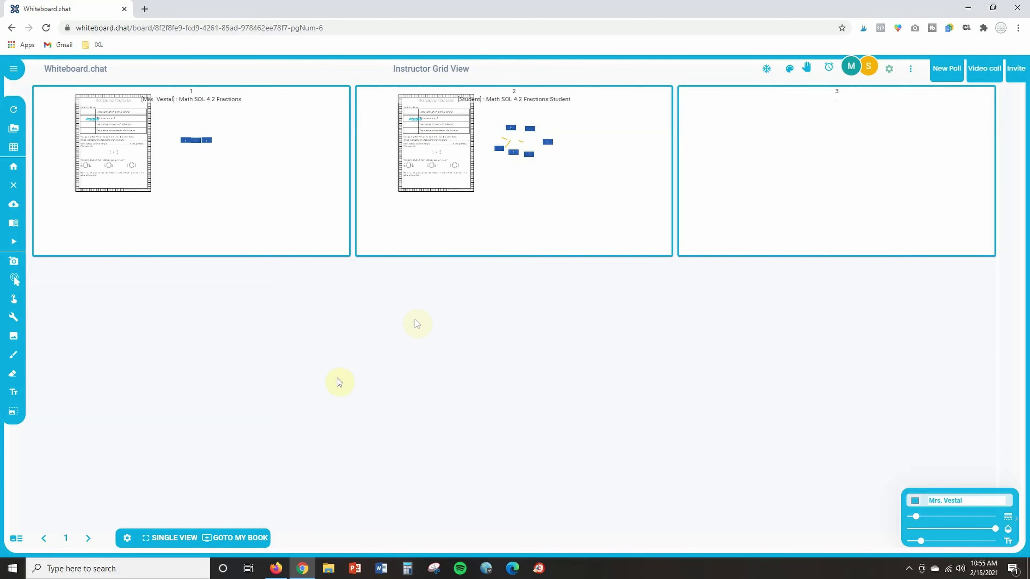
pyautogui.click(546, 232)
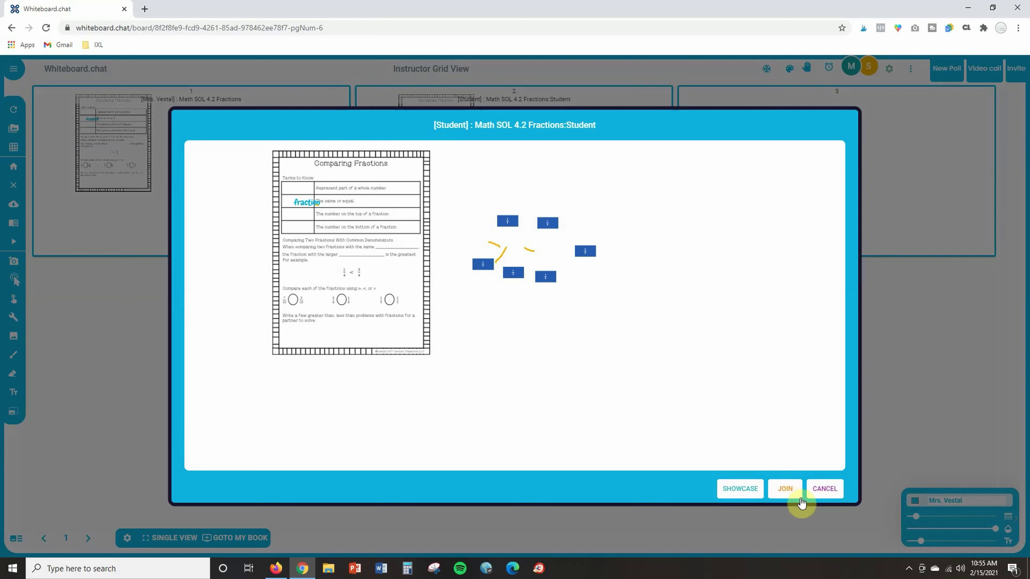
pyautogui.click(821, 491)
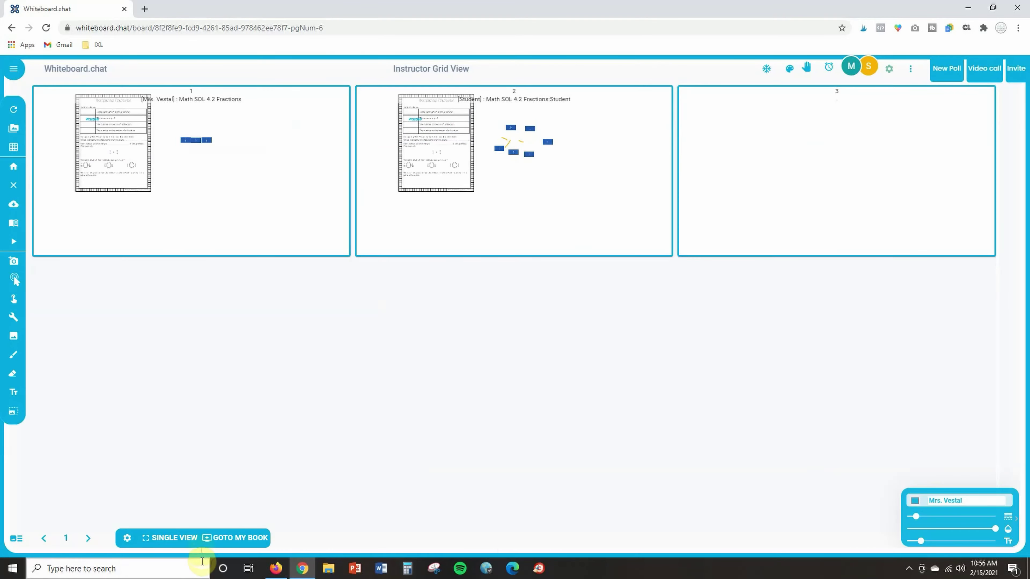
pyautogui.click(175, 538)
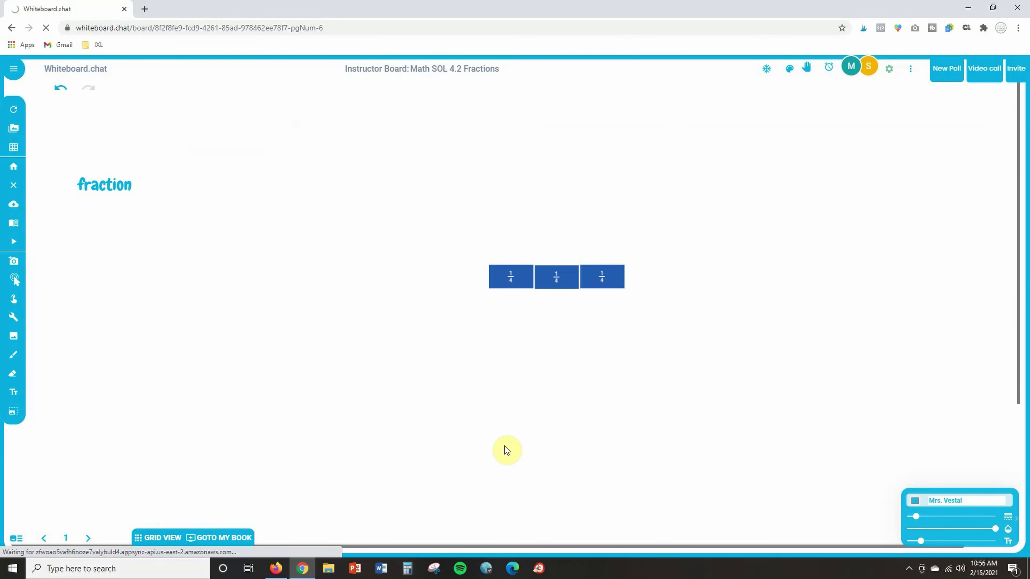